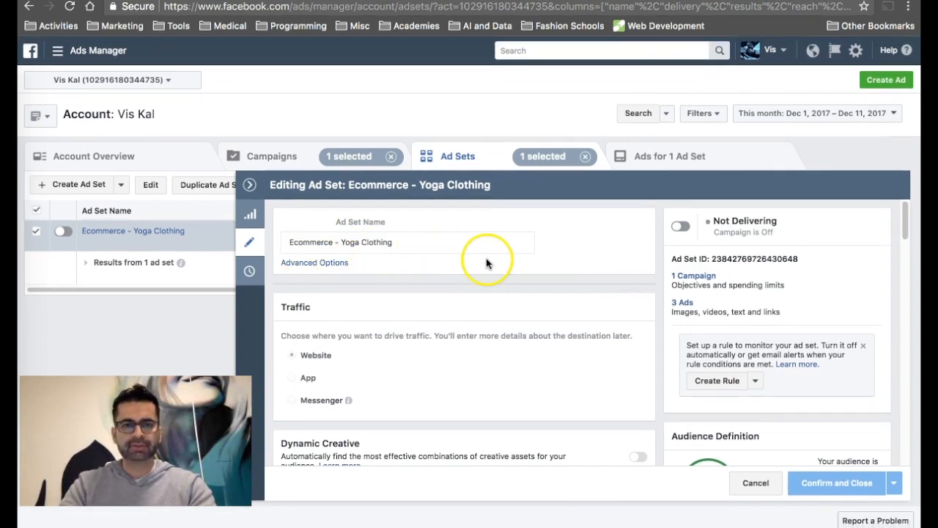
# Remove the "Email List Existing Clients" custom audience from the Ecommerce - Yoga Clothing ad set.
pyautogui.scroll(-1, 542, 350)
pyautogui.moveTo(310, 295)
pyautogui.scroll(-3, 599, 296)
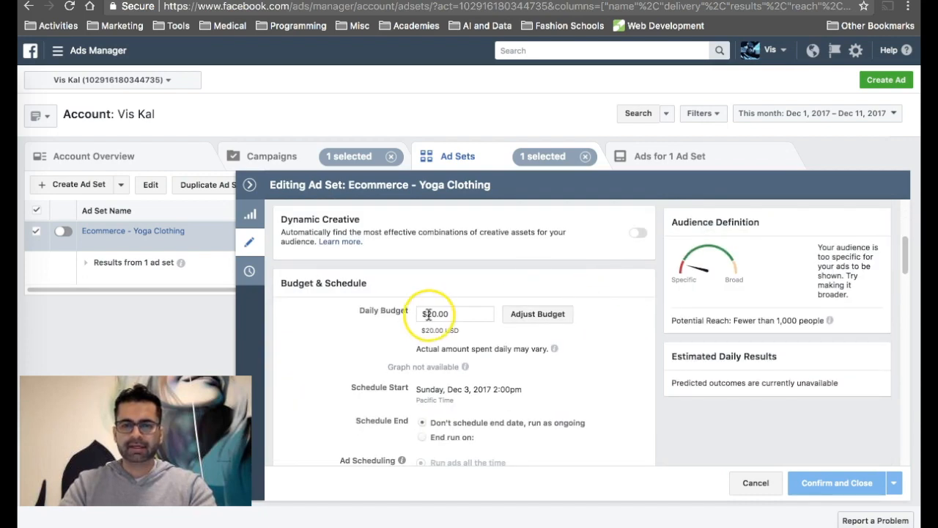
pyautogui.scroll(-1, 369, 364)
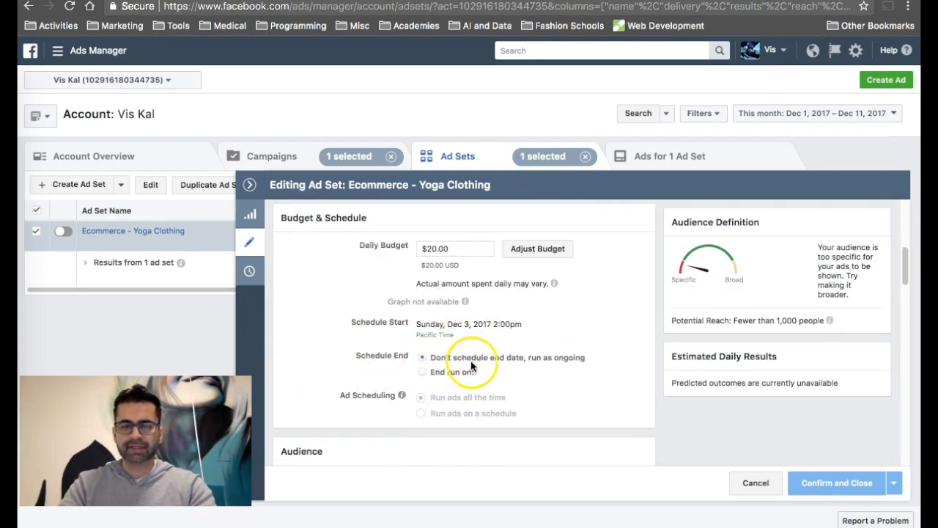
pyautogui.scroll(-2, 357, 386)
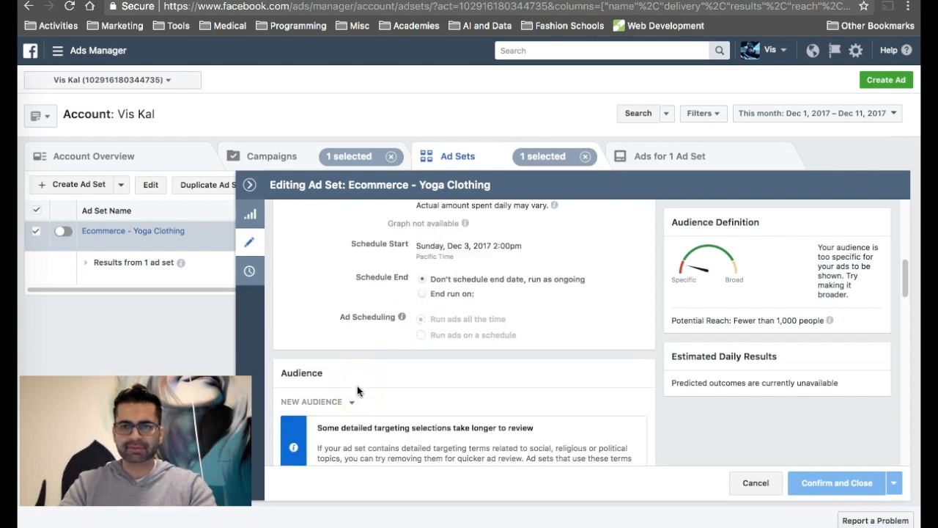
pyautogui.scroll(-2, 357, 386)
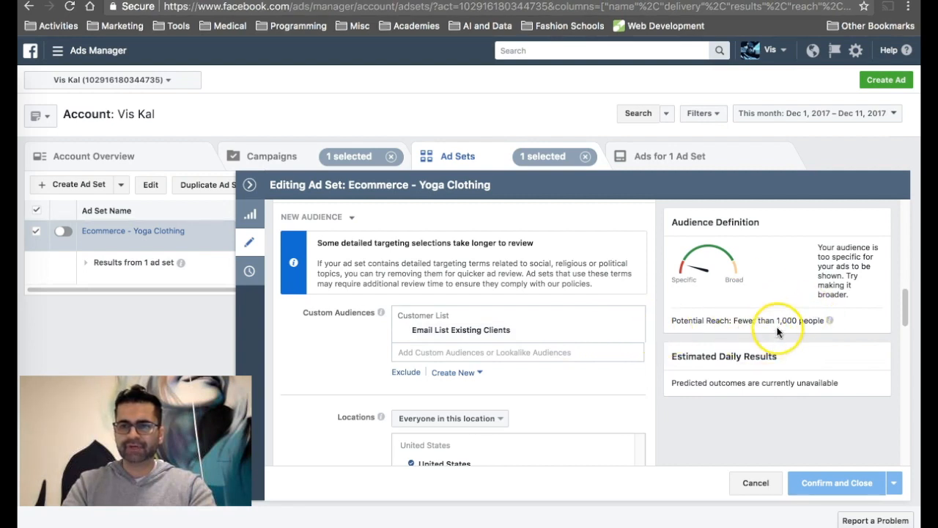
pyautogui.click(635, 329)
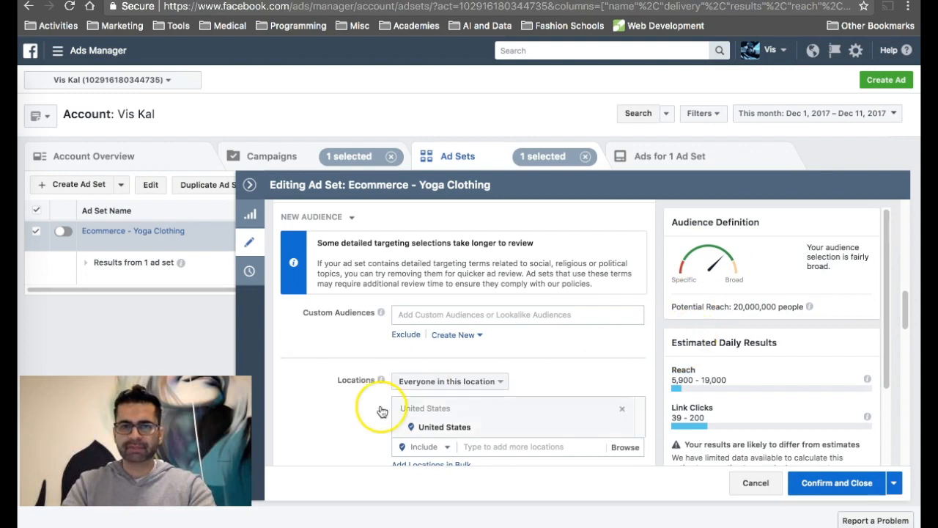
# Review the ad set's location, demographics, detailed targeting and placement settings, and save the ad set changes.
pyautogui.scroll(-2, 357, 417)
pyautogui.scroll(-3, 330, 385)
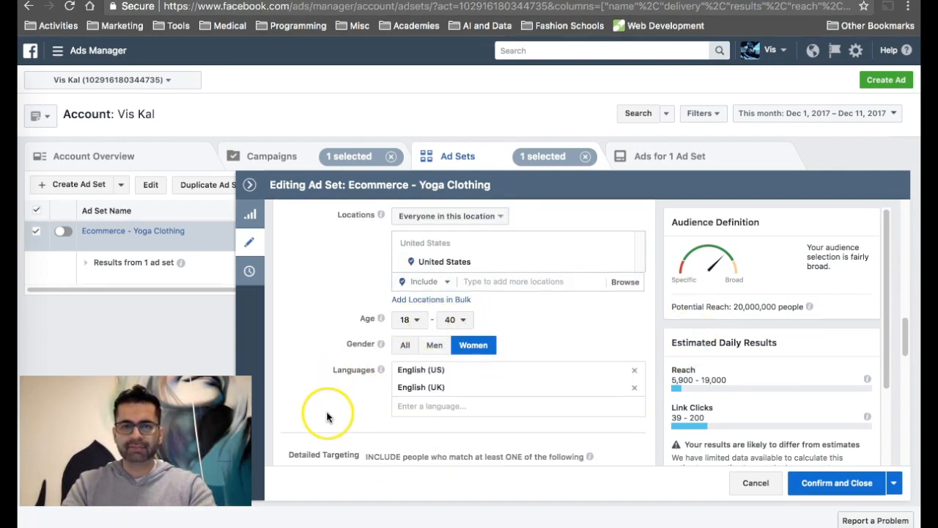
pyautogui.scroll(-5, 325, 414)
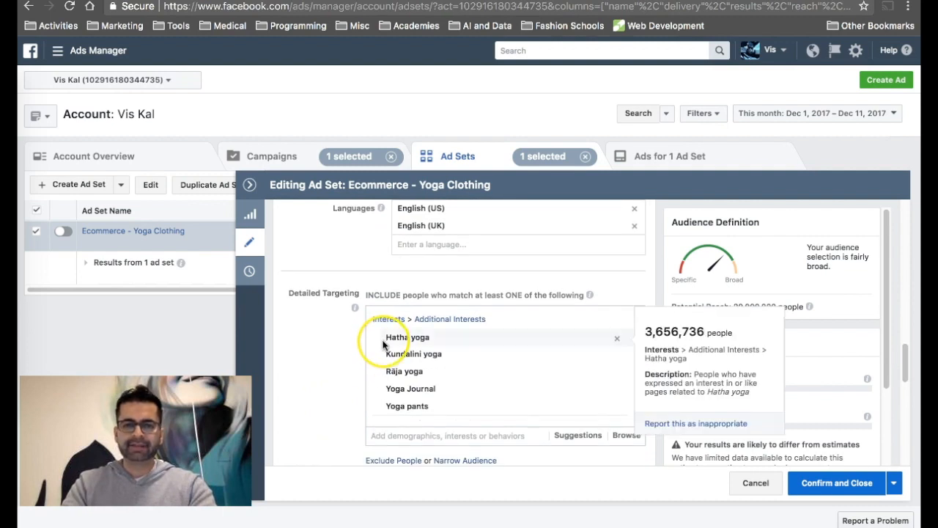
pyautogui.moveTo(399, 390)
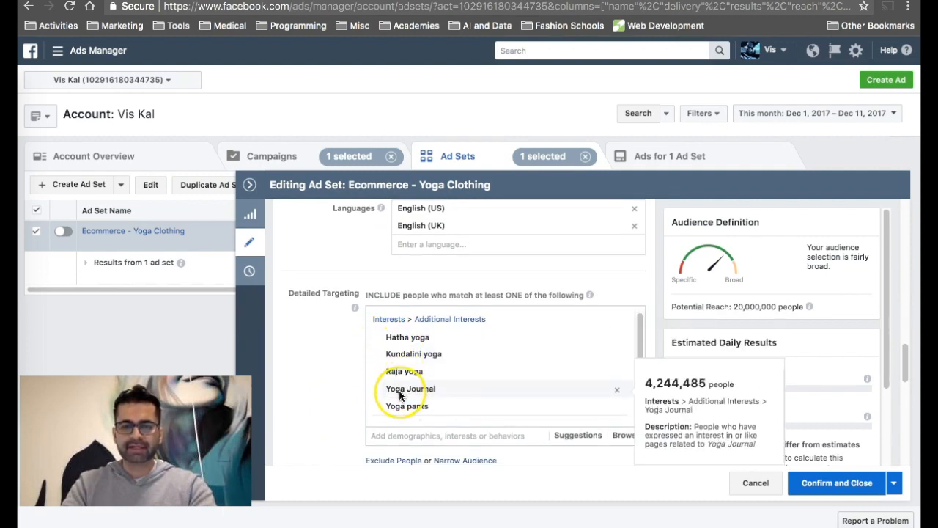
pyautogui.scroll(-6, 343, 402)
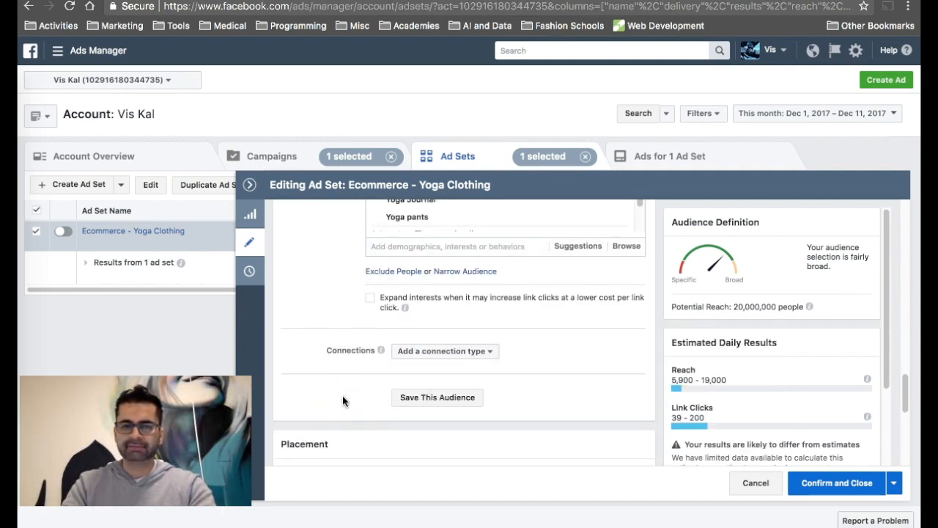
pyautogui.scroll(-3, 342, 401)
pyautogui.scroll(-2, 343, 401)
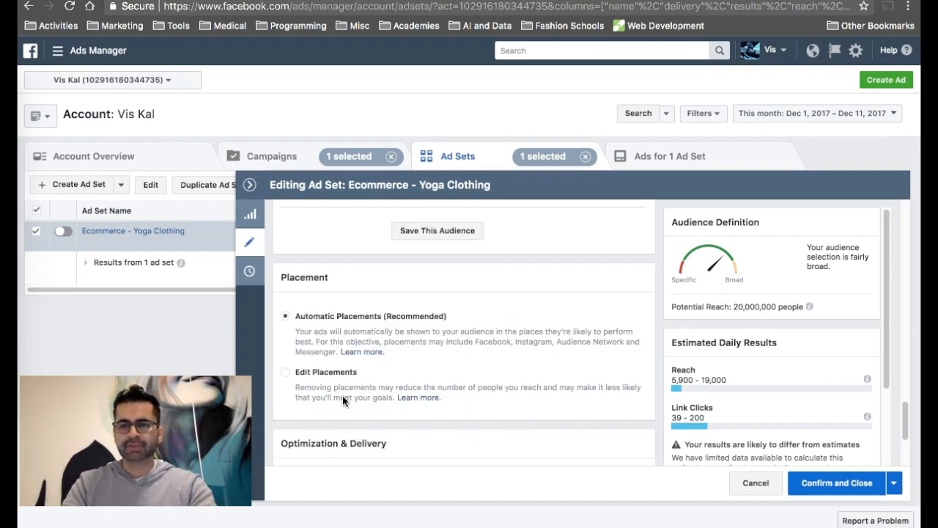
pyautogui.scroll(3, 342, 395)
pyautogui.click(843, 484)
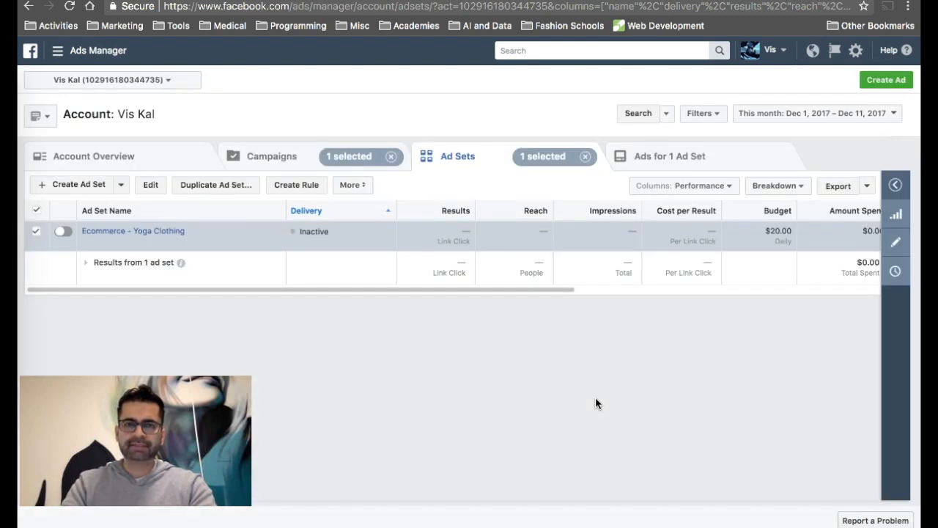
# Duplicate the Ecommerce - Yoga Clothing ad set with its three ads into the existing Traffic campaign and place the order.
pyautogui.click(305, 275)
pyautogui.moveTo(118, 231)
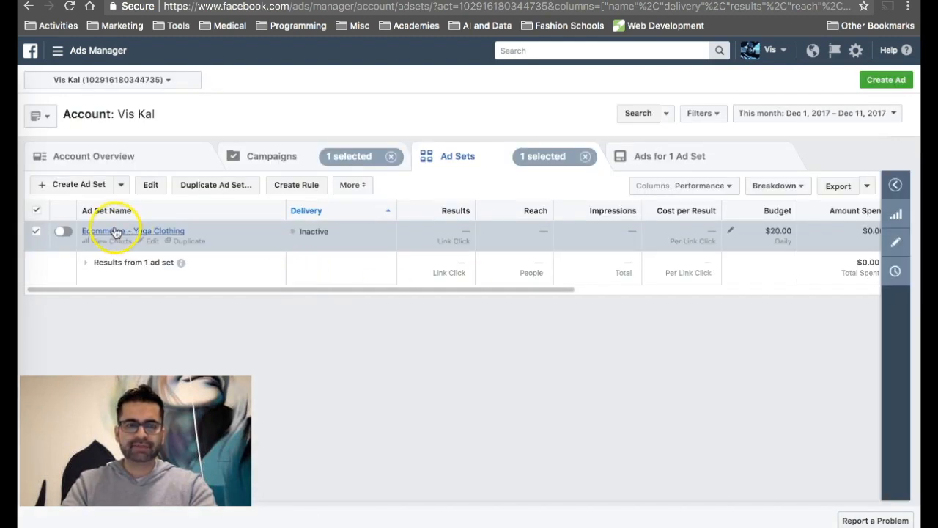
pyautogui.click(183, 242)
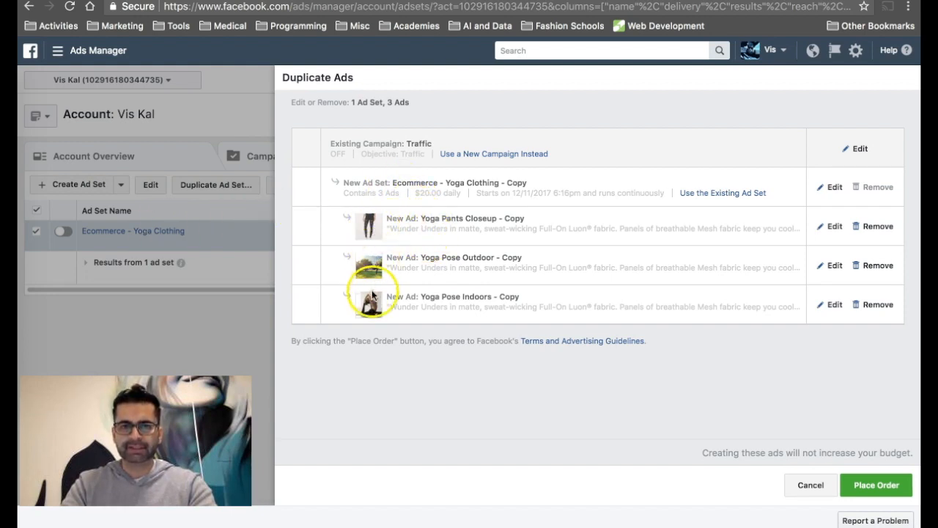
pyautogui.click(878, 486)
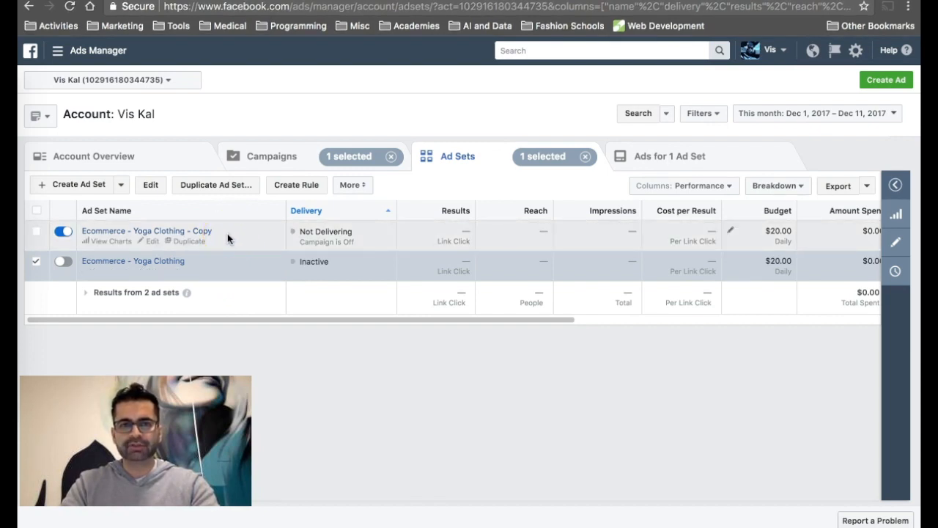
# Open the Ecommerce - Yoga Clothing - Copy ad set for editing and set its daily budget to $10.00.
pyautogui.click(239, 273)
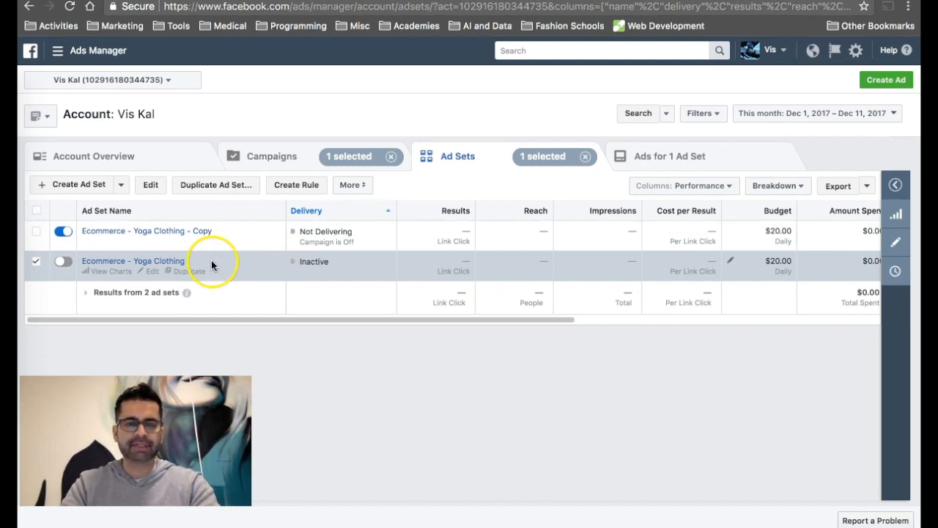
pyautogui.click(153, 241)
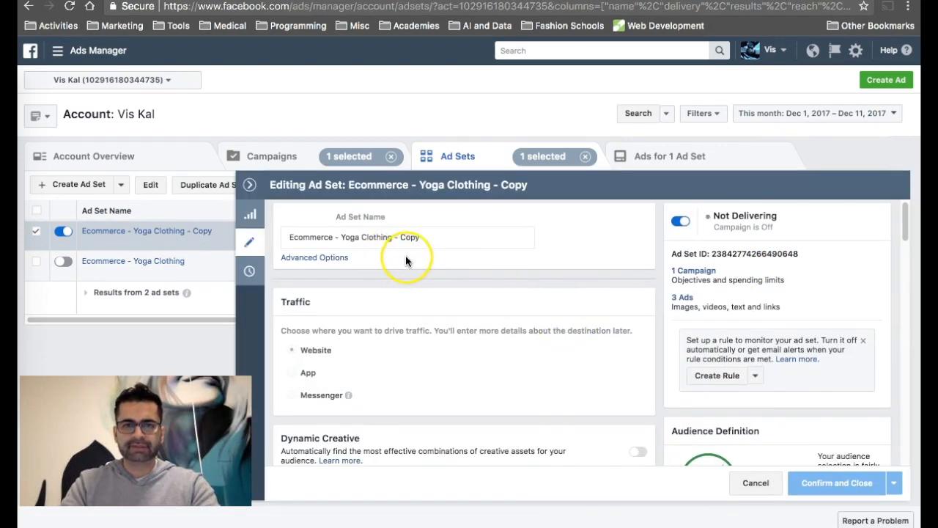
pyautogui.scroll(-3, 508, 273)
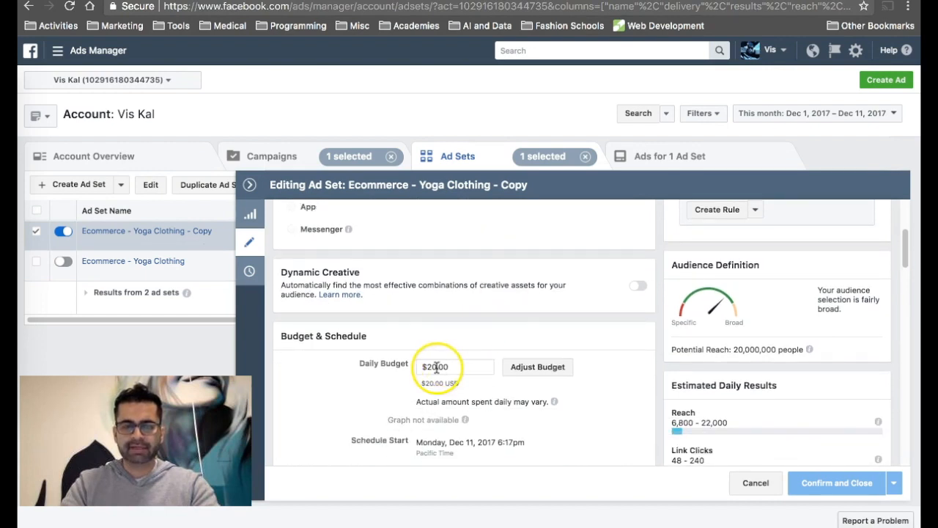
pyautogui.click(433, 365)
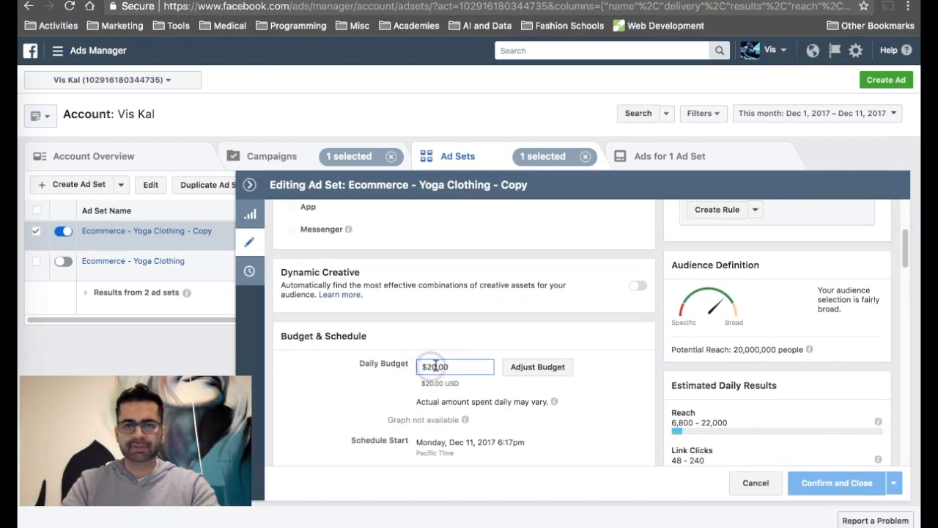
pyautogui.click(323, 378)
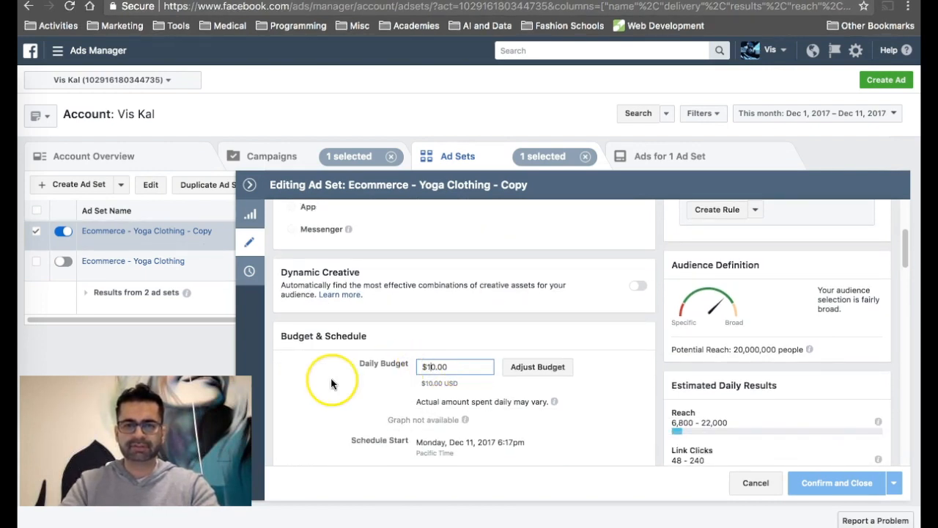
pyautogui.click(271, 335)
pyautogui.click(341, 356)
# Replace the United States with the country Canada in the copied ad set's audience locations.
pyautogui.scroll(-3, 344, 357)
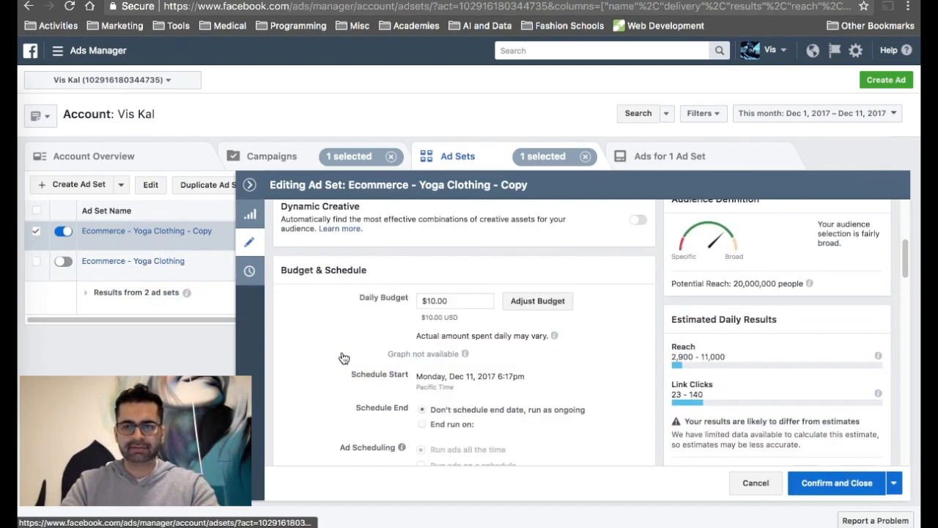
pyautogui.scroll(-8, 343, 357)
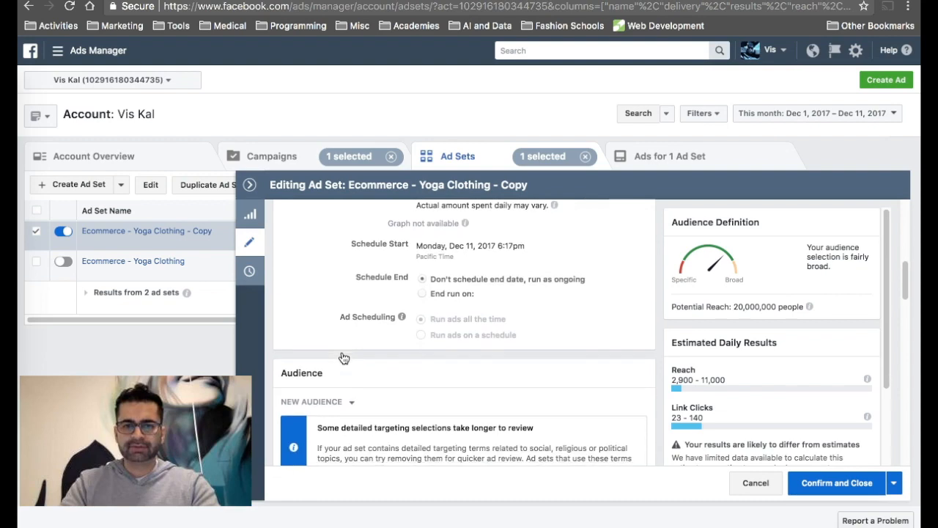
pyautogui.scroll(-1, 344, 358)
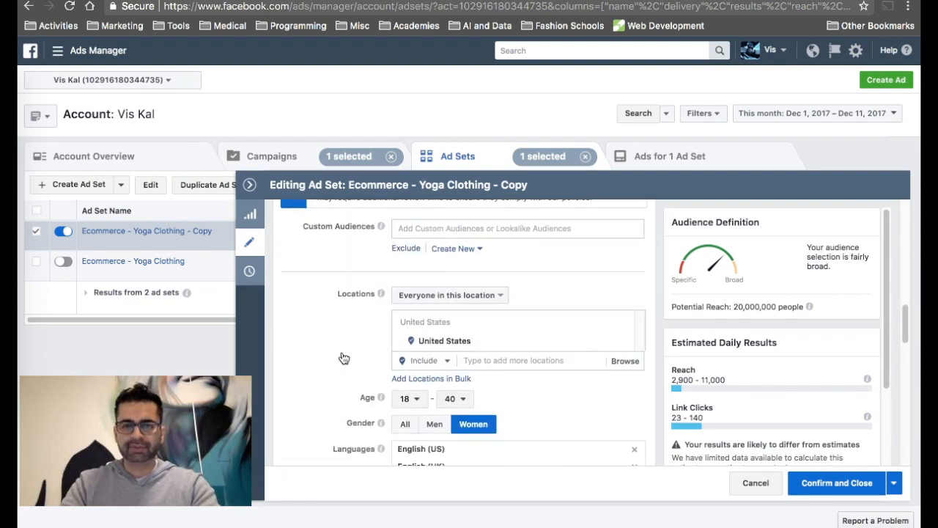
pyautogui.scroll(-6, 344, 356)
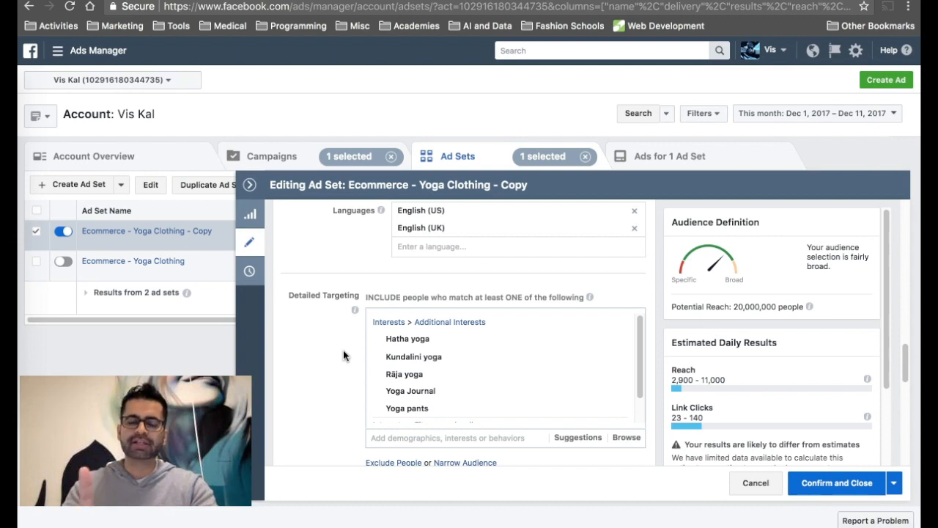
pyautogui.scroll(5, 344, 354)
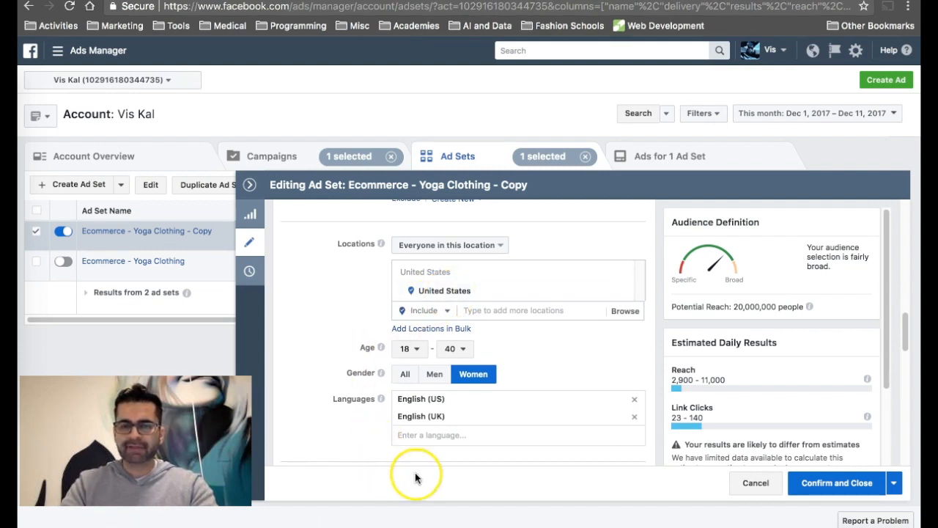
pyautogui.click(506, 310)
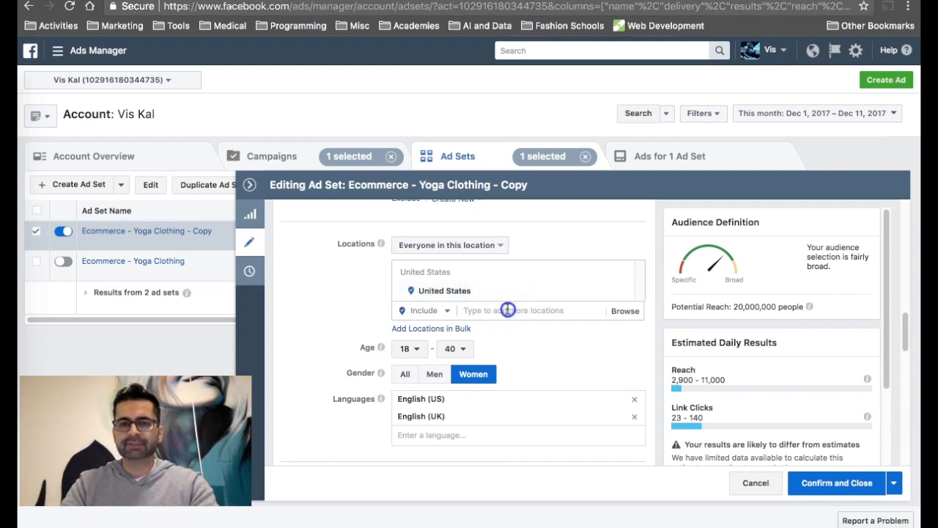
pyautogui.write('canada')
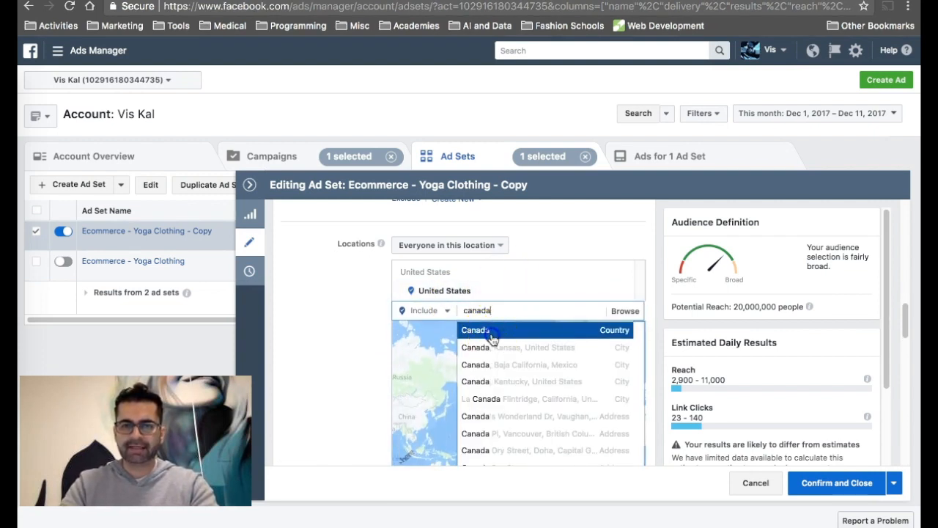
pyautogui.click(492, 340)
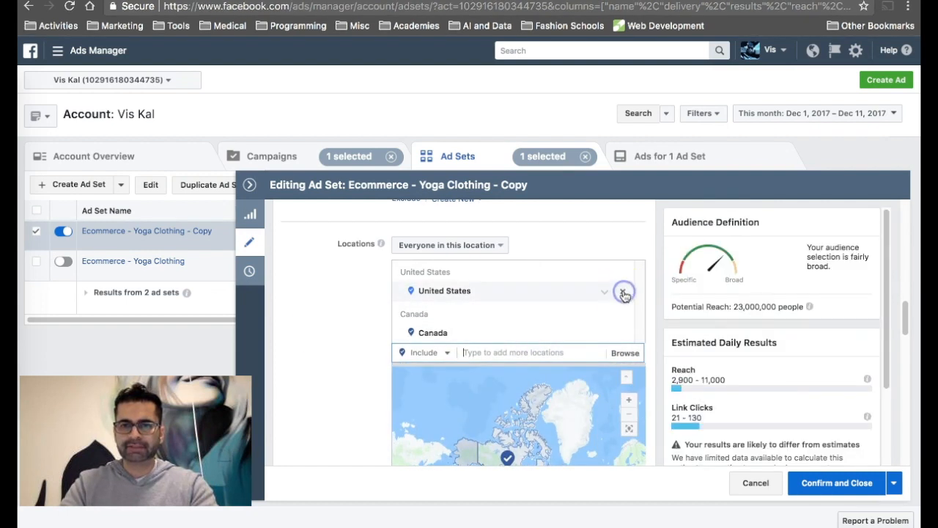
pyautogui.click(624, 294)
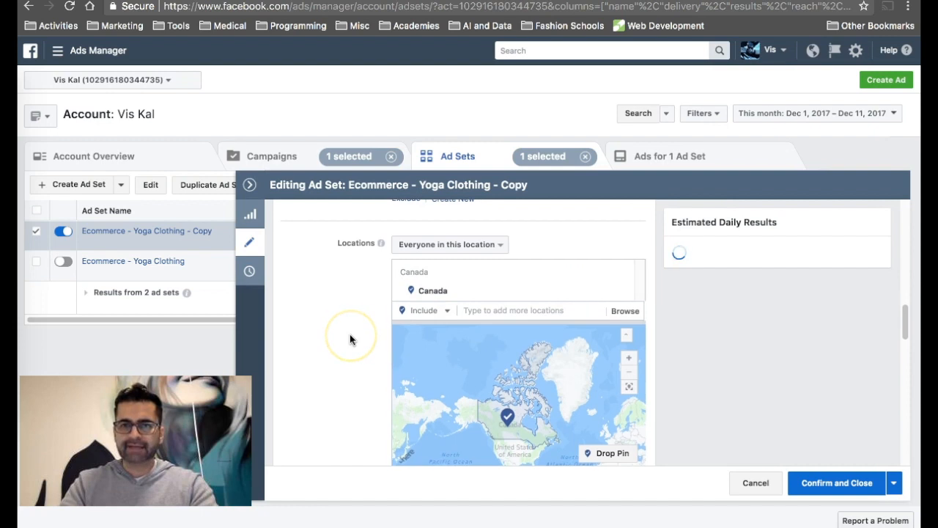
pyautogui.scroll(-2, 350, 339)
pyautogui.scroll(-2, 351, 340)
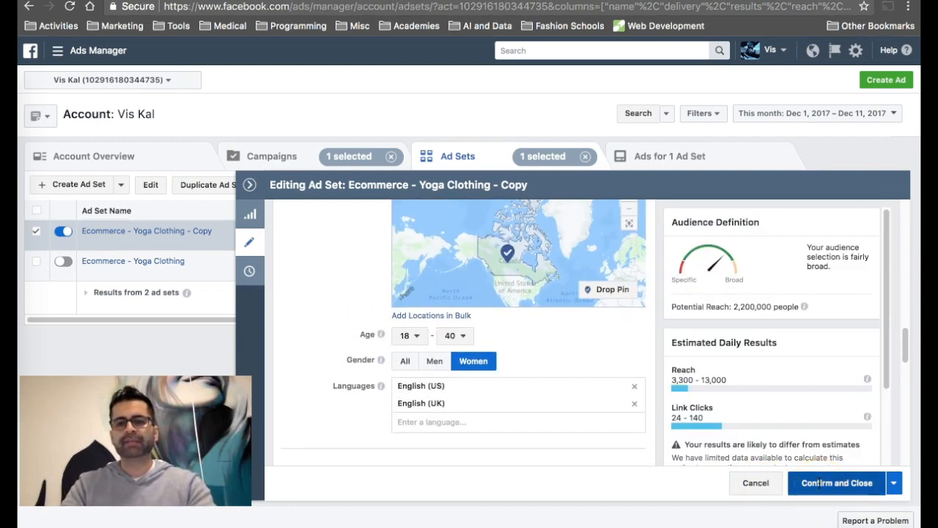
pyautogui.scroll(2, 363, 305)
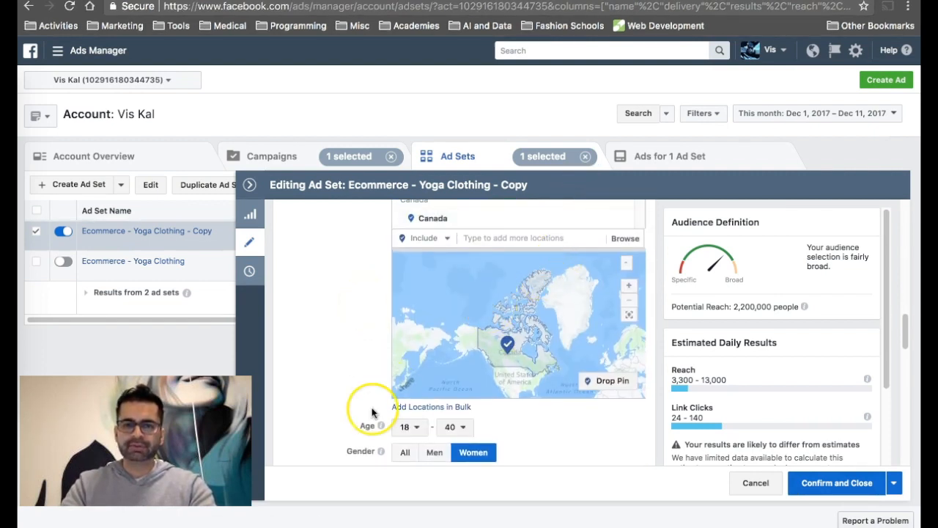
pyautogui.click(540, 237)
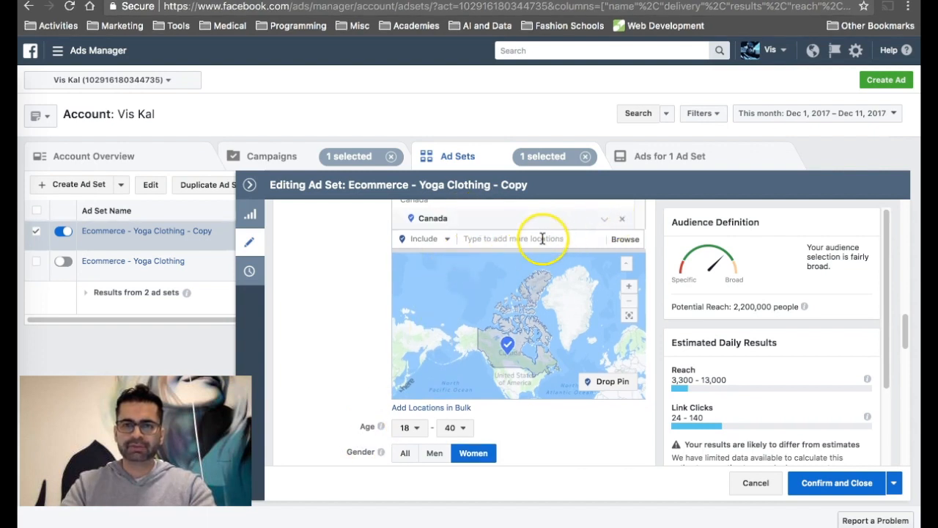
pyautogui.write('united s')
pyautogui.click(535, 258)
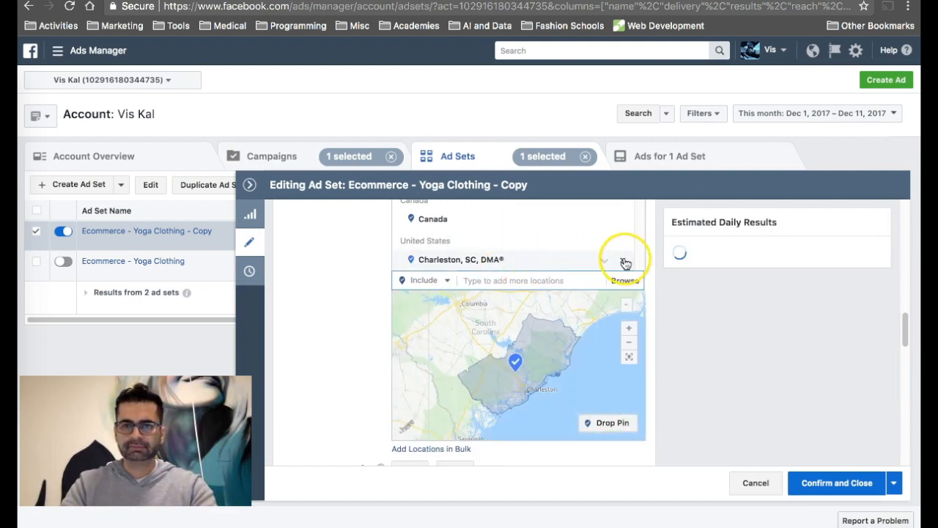
pyautogui.click(625, 261)
# Add the country United States to the copied ad set's audience locations and remove Canada.
pyautogui.click(532, 250)
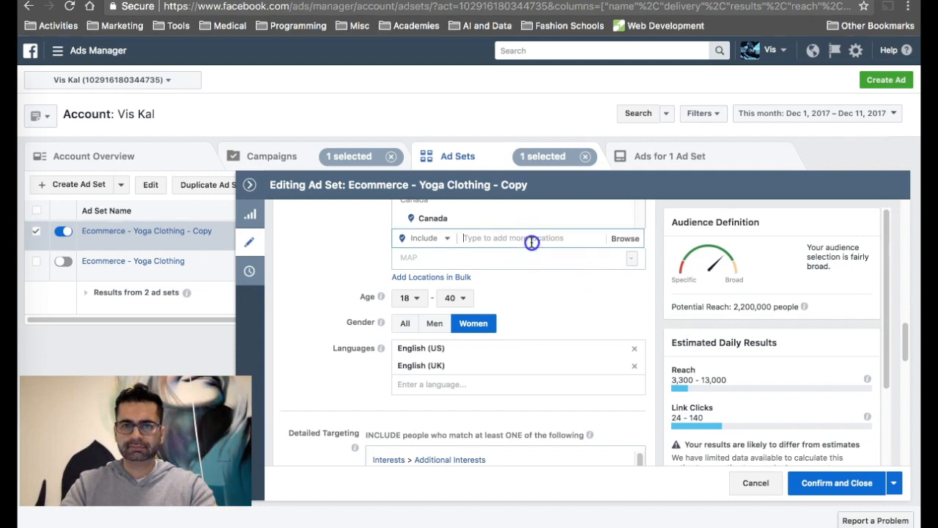
pyautogui.write('united states')
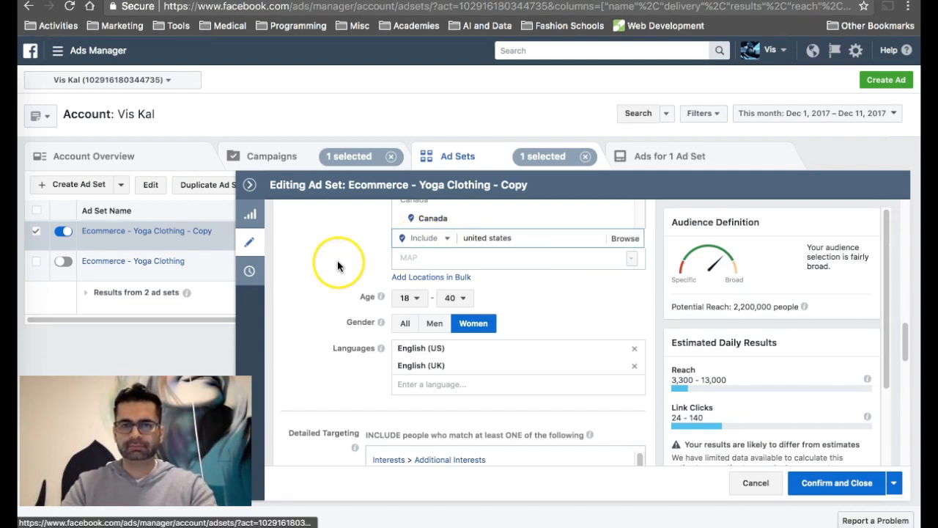
pyautogui.scroll(2, 336, 264)
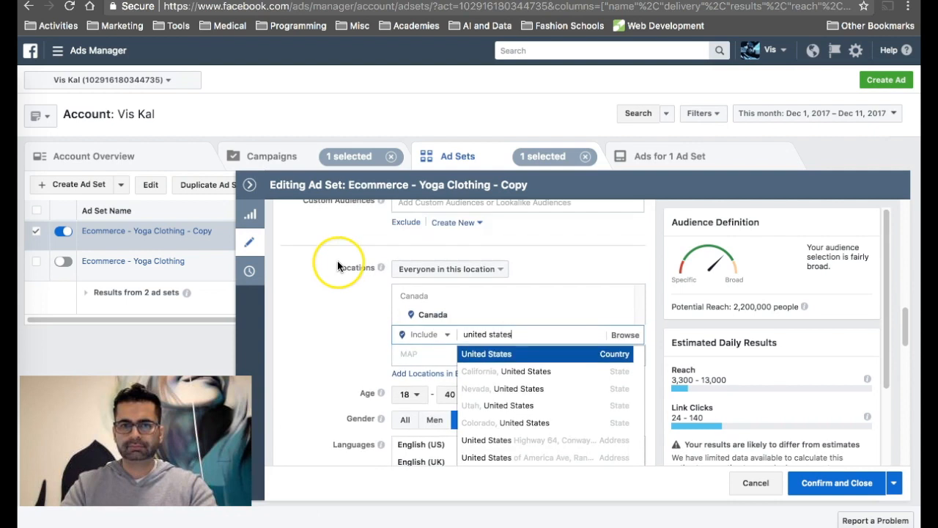
pyautogui.click(484, 355)
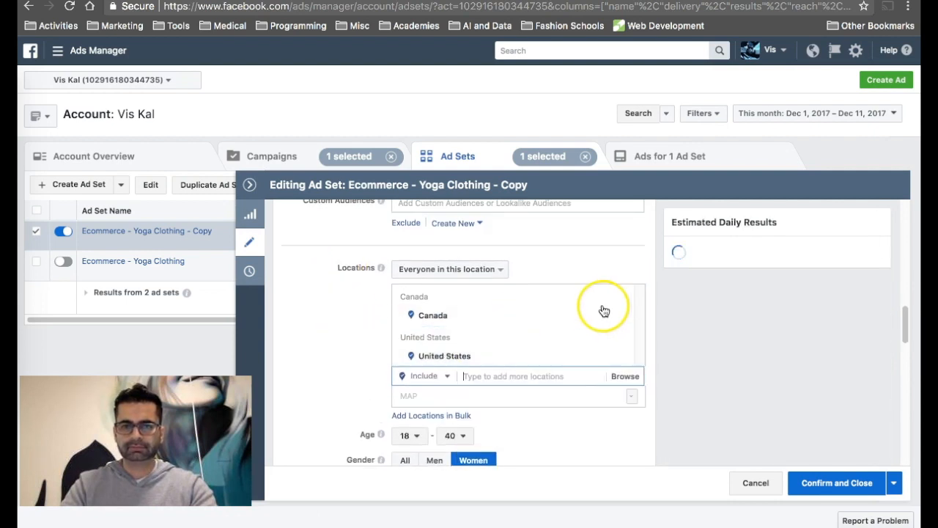
pyautogui.click(623, 319)
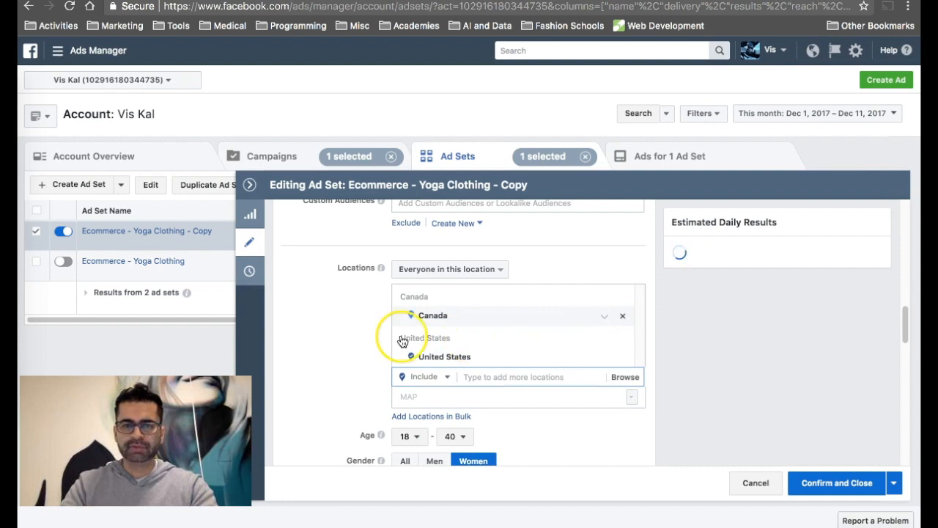
pyautogui.click(316, 349)
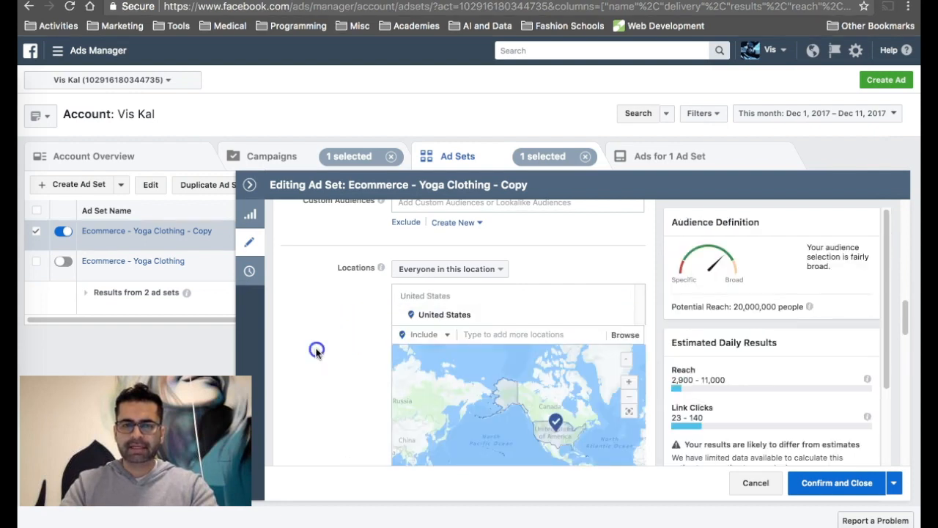
# Set the copied ad set's audience age range to 41–50.
pyautogui.scroll(-5, 325, 339)
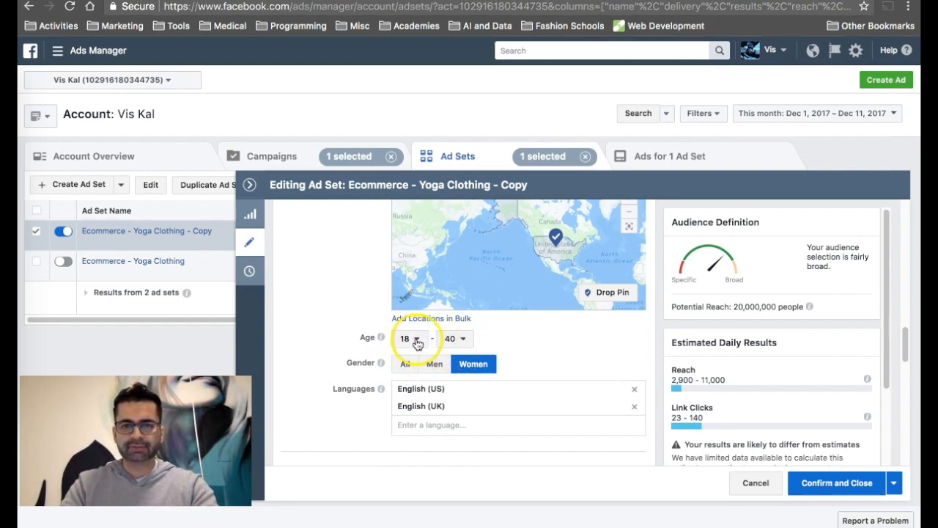
pyautogui.click(415, 339)
pyautogui.scroll(-6, 414, 293)
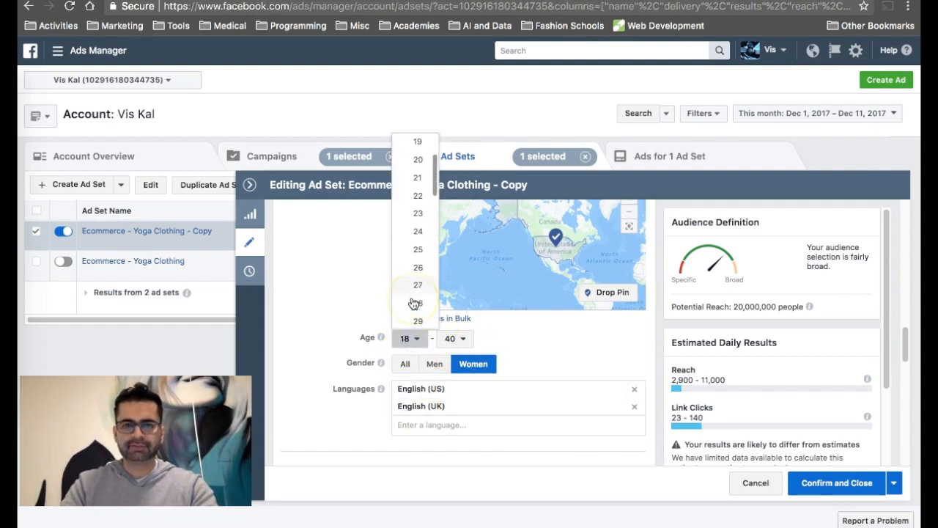
pyautogui.scroll(-2, 415, 303)
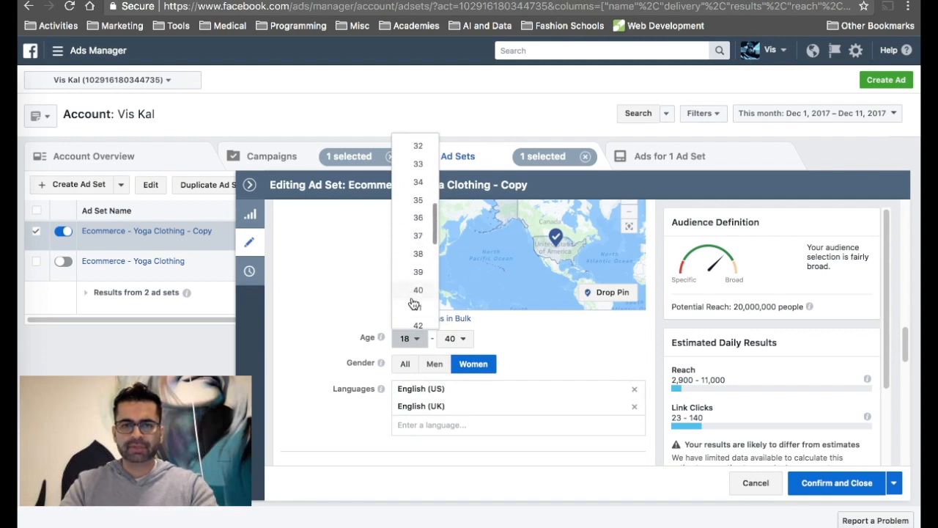
pyautogui.click(415, 306)
pyautogui.click(461, 339)
pyautogui.scroll(-1, 458, 308)
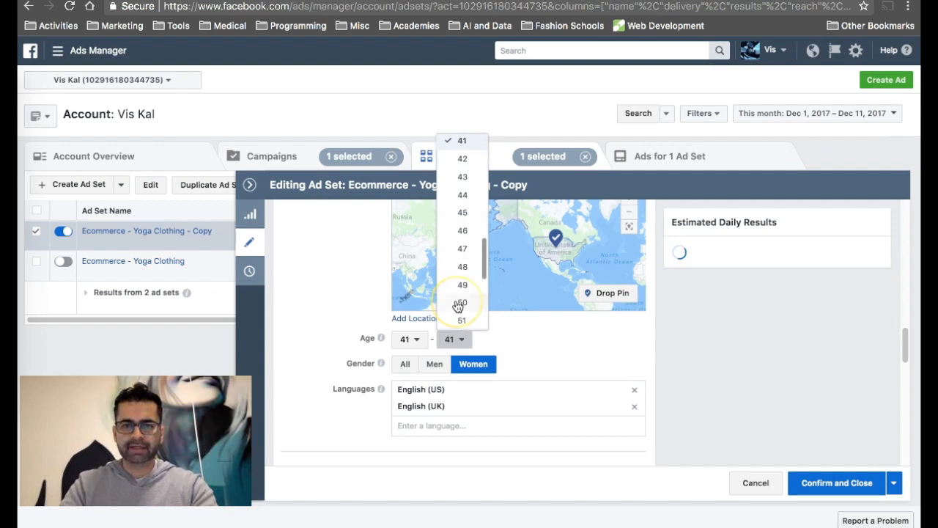
pyautogui.click(458, 303)
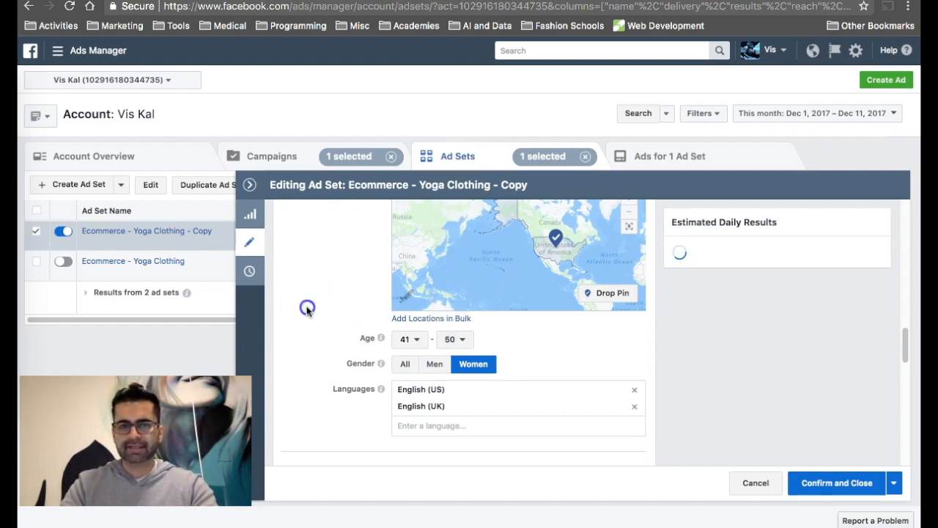
# Review the copied ad set's age, gender and language settings and the interests included in its detailed targeting.
pyautogui.scroll(2, 348, 285)
pyautogui.scroll(-2, 327, 325)
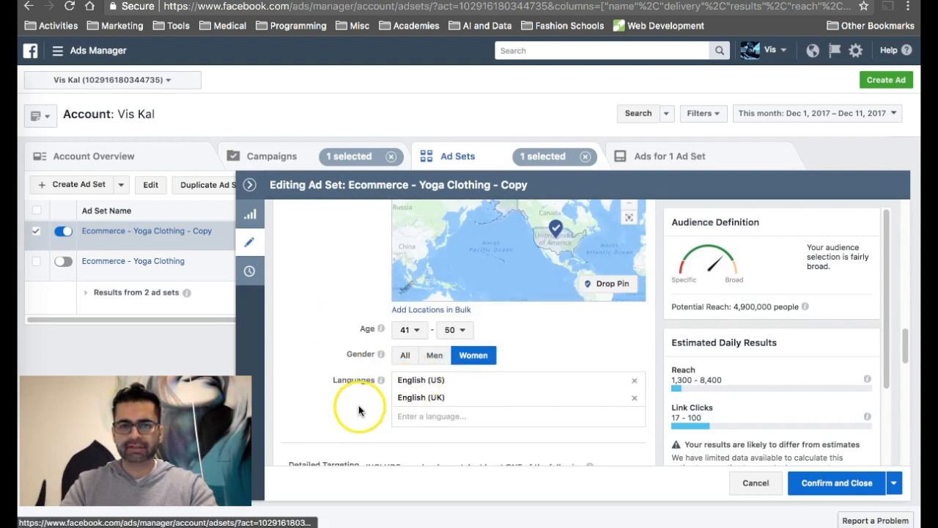
pyautogui.scroll(-2, 359, 410)
pyautogui.scroll(2, 338, 415)
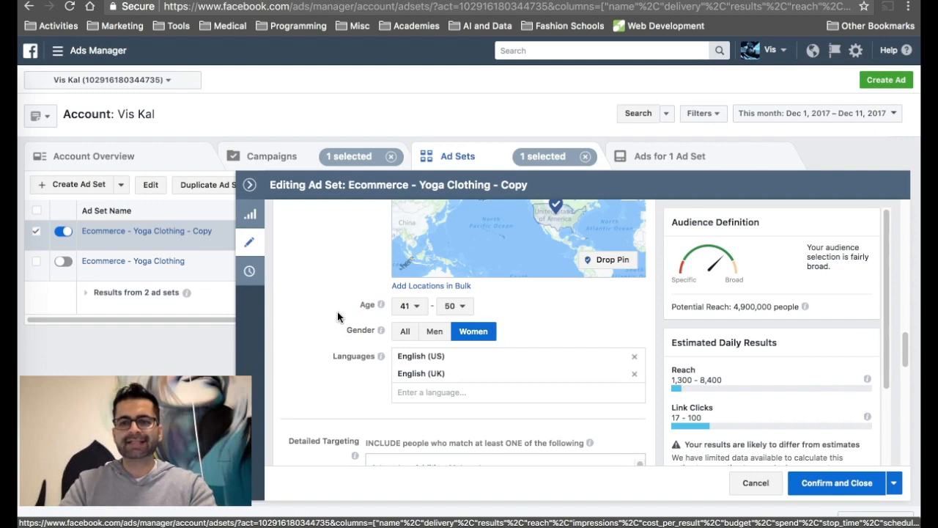
pyautogui.scroll(-1, 343, 319)
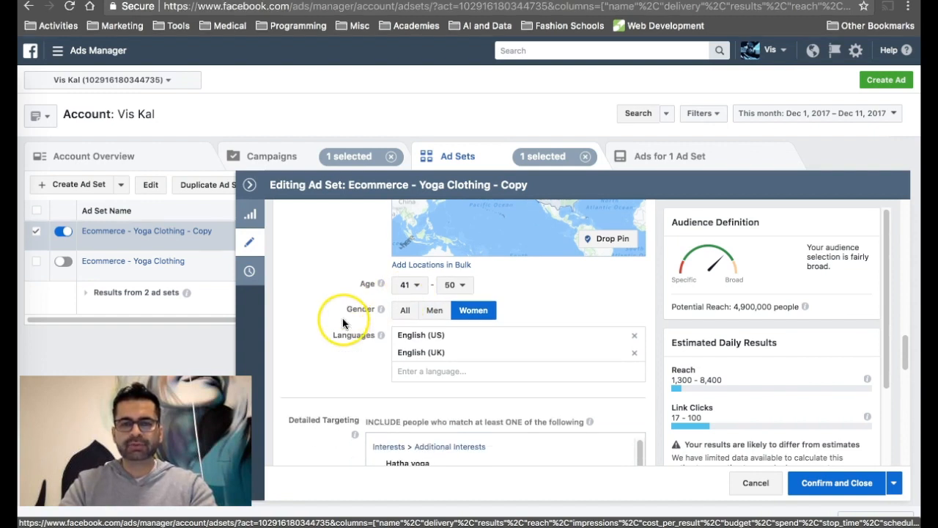
pyautogui.scroll(-3, 330, 421)
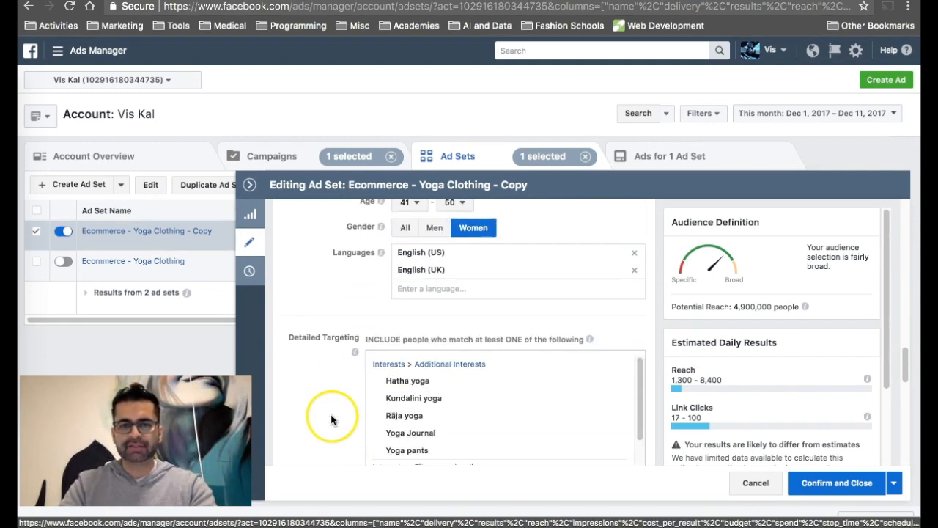
pyautogui.scroll(-2, 341, 394)
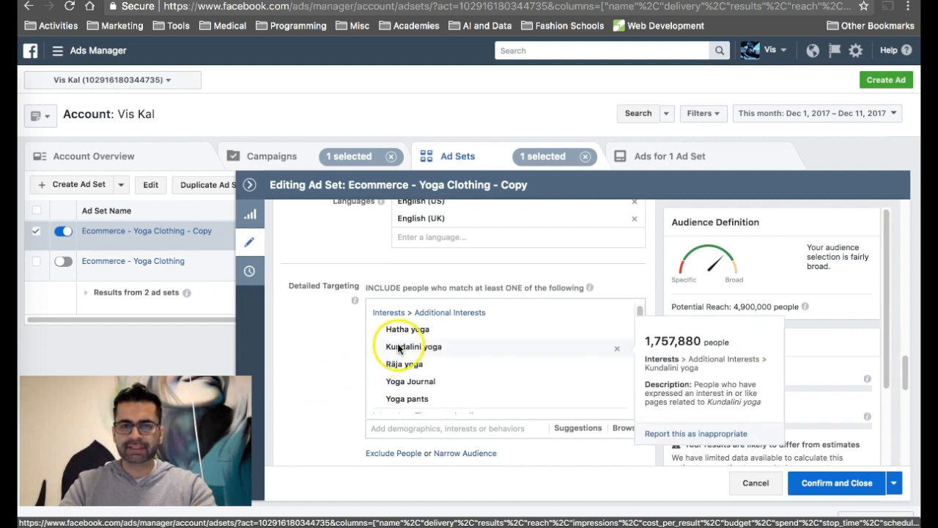
pyautogui.scroll(5, 337, 396)
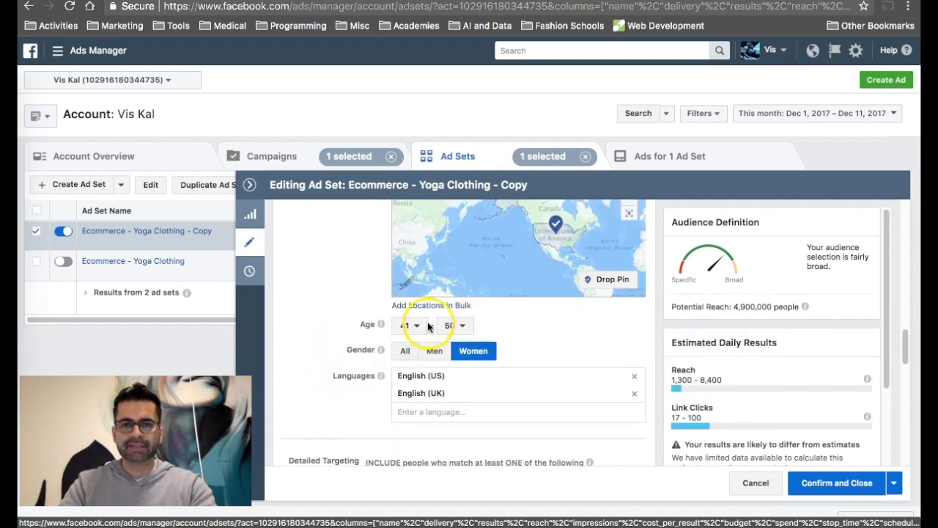
pyautogui.moveTo(382, 327)
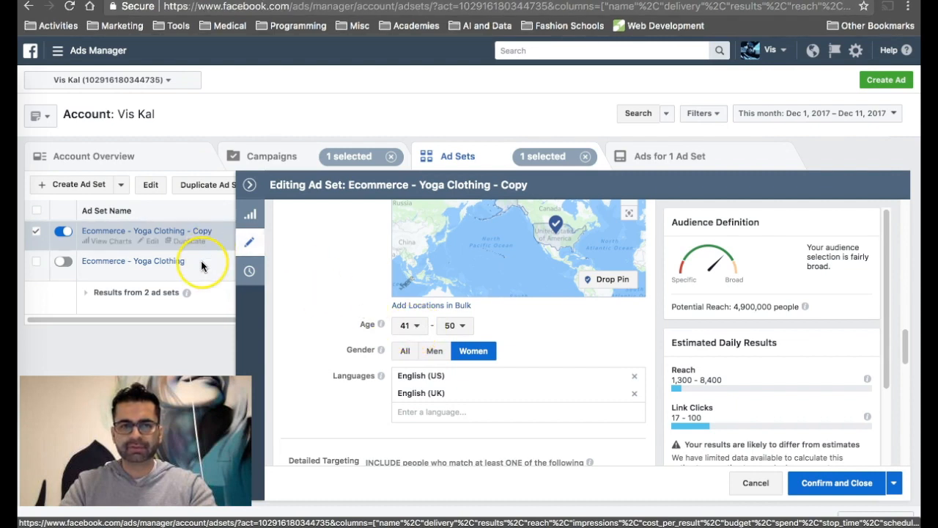
pyautogui.scroll(-3, 330, 345)
pyautogui.scroll(-1, 330, 351)
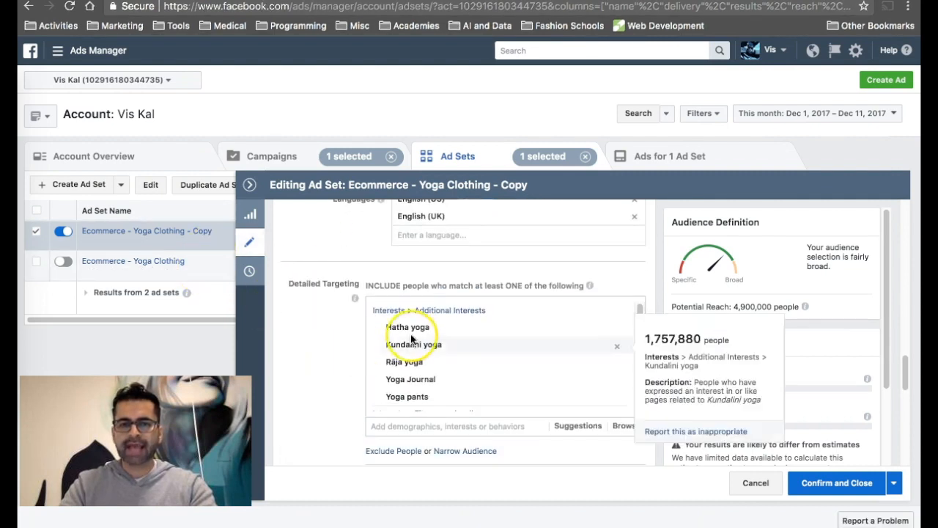
pyautogui.moveTo(413, 329)
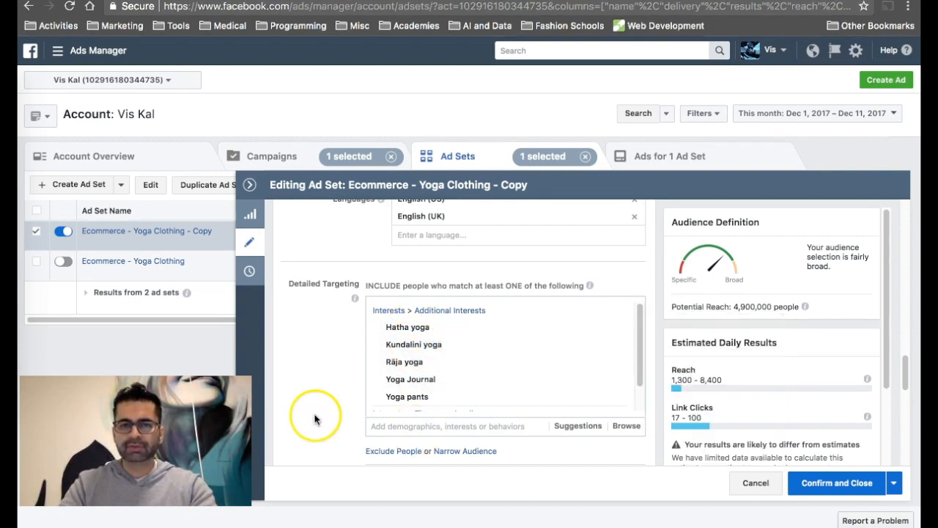
pyautogui.scroll(-2, 313, 419)
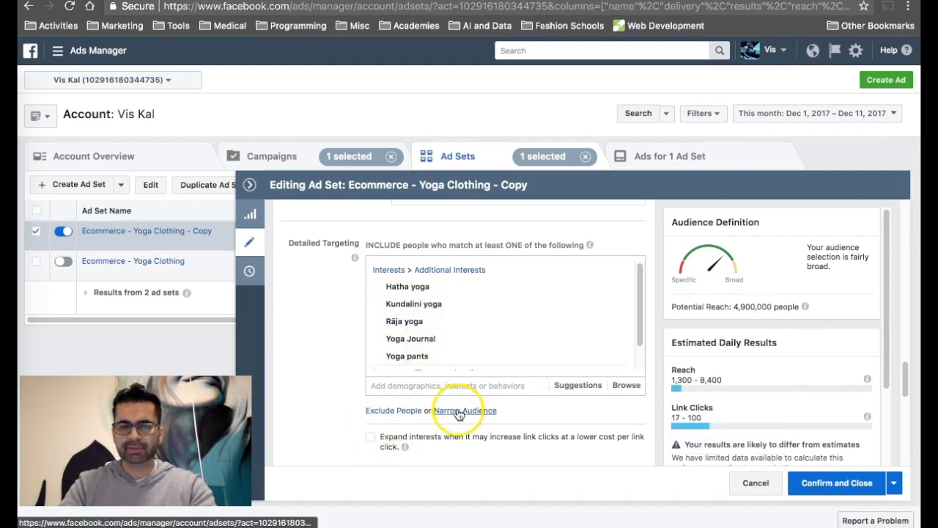
# Add an exclusion to the detailed targeting for people who match the Hatha yoga interest.
pyautogui.click(392, 410)
pyautogui.scroll(-2, 344, 370)
pyautogui.click(385, 374)
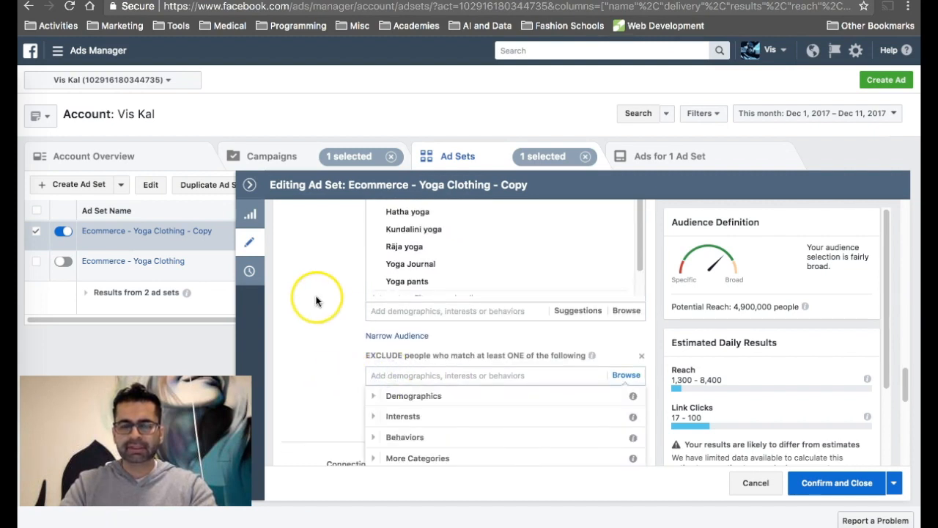
pyautogui.scroll(1, 314, 300)
pyautogui.moveTo(402, 273)
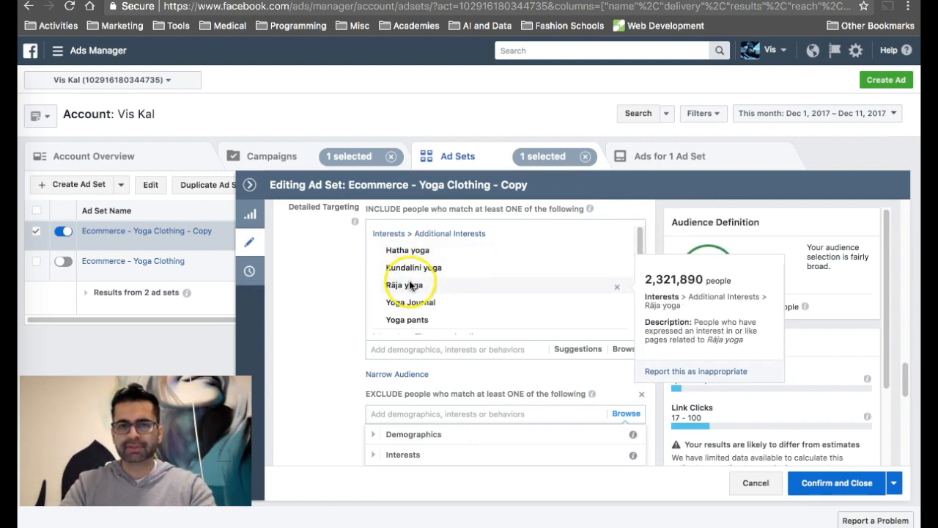
pyautogui.scroll(-1, 411, 297)
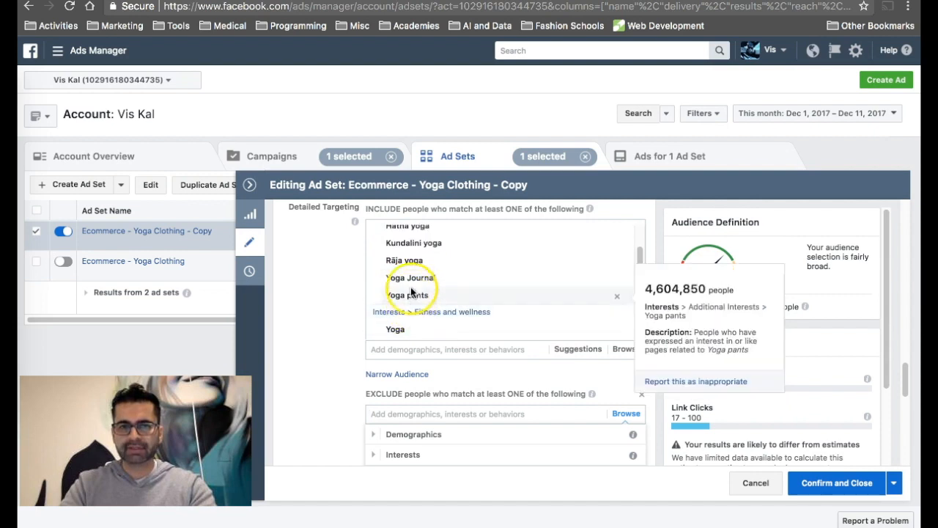
pyautogui.click(386, 411)
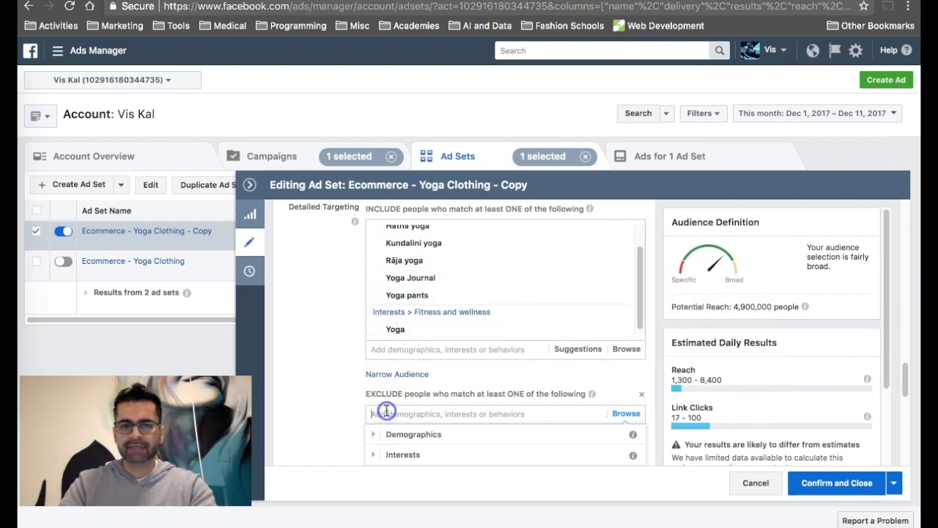
pyautogui.write('hatha yo')
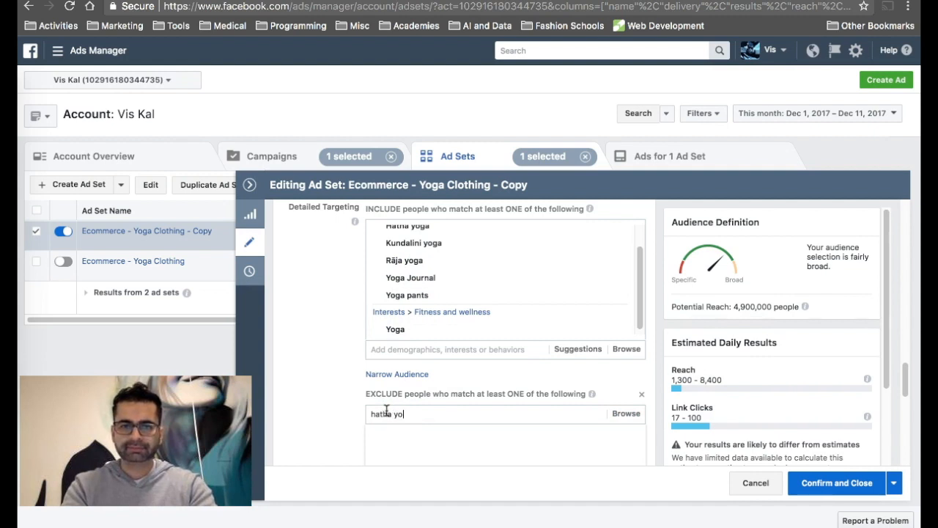
pyautogui.scroll(-1, 365, 410)
pyautogui.click(384, 405)
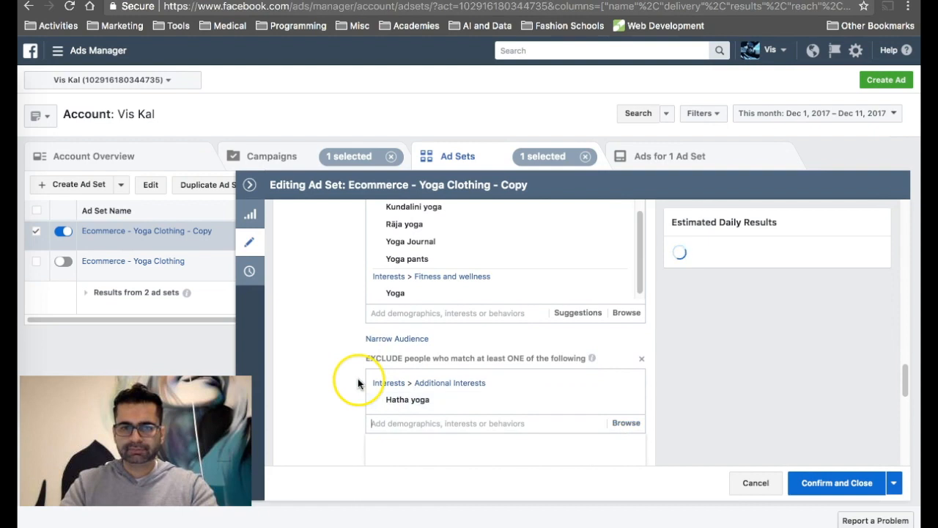
# Remove Hatha yoga from the included interests in the detailed targeting.
pyautogui.scroll(2, 396, 366)
pyautogui.scroll(2, 538, 287)
pyautogui.click(617, 289)
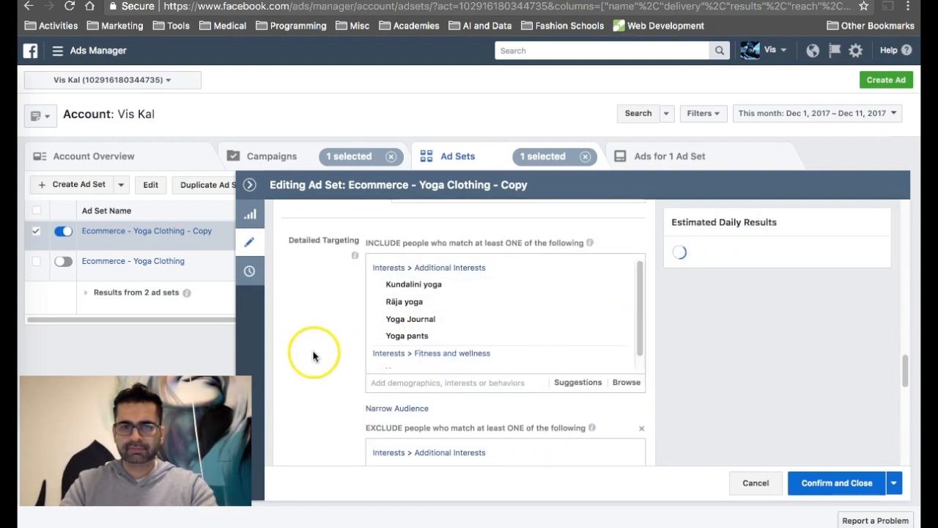
pyautogui.scroll(-2, 313, 356)
pyautogui.click(400, 437)
pyautogui.write('kun')
pyautogui.press('BackSpace')
pyautogui.press('BackSpace')
pyautogui.press('BackSpace')
pyautogui.write('da')
pyautogui.press('BackSpace')
pyautogui.press('BackSpace')
pyautogui.write('kundali')
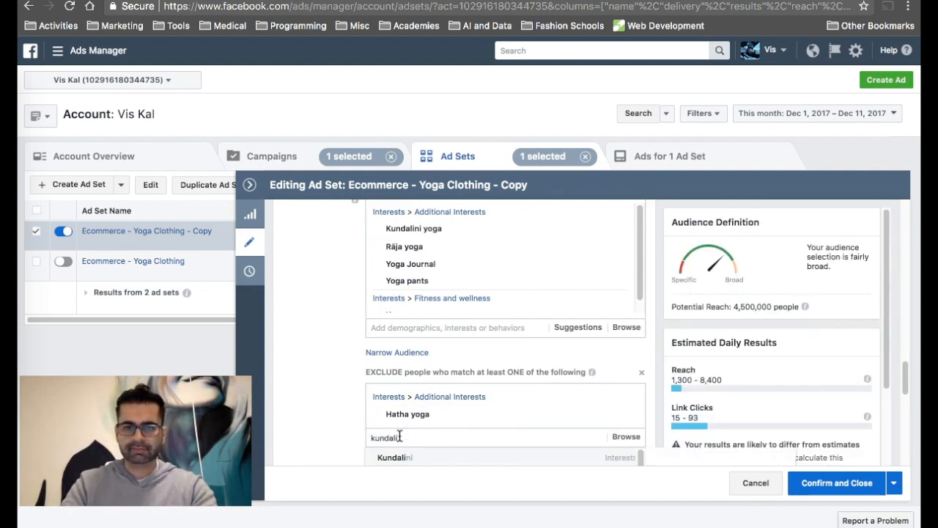
pyautogui.click(417, 453)
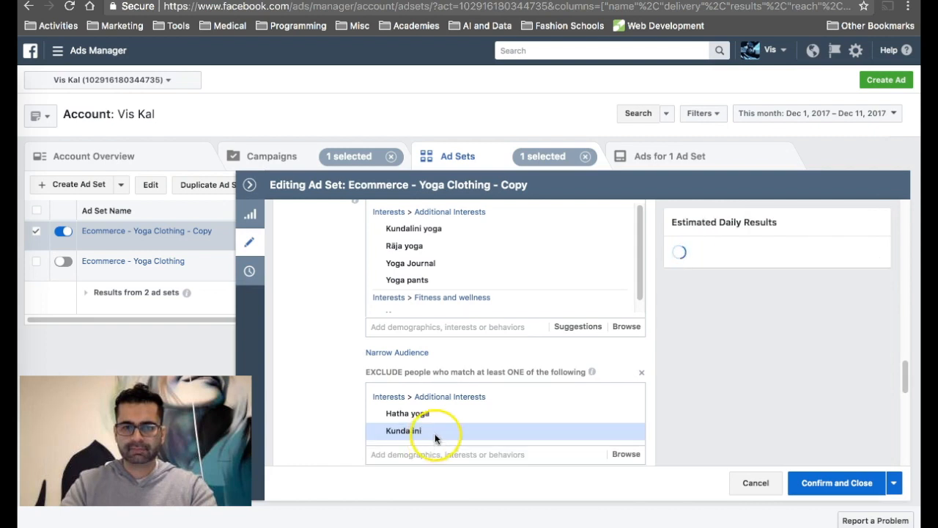
pyautogui.moveTo(602, 426)
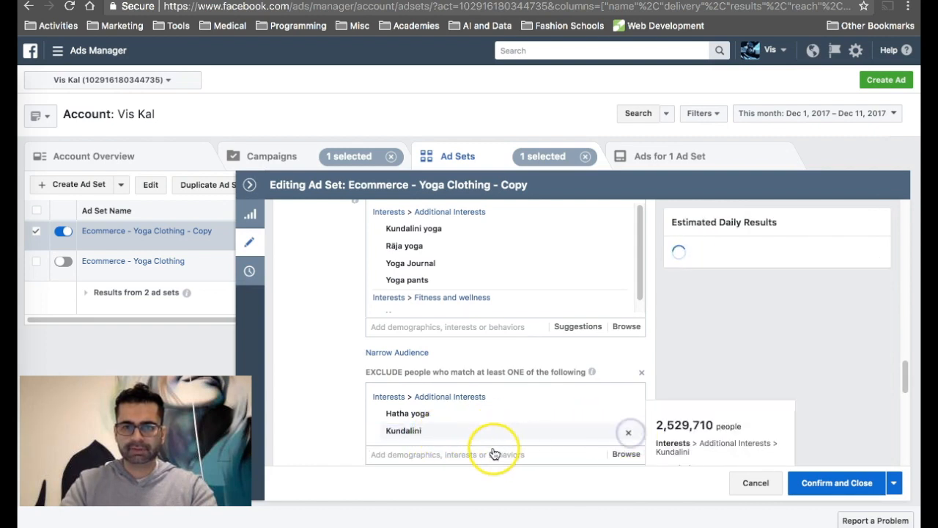
# Add Kundalini yoga to the excluded interests and remove it from the included interests.
pyautogui.click(465, 437)
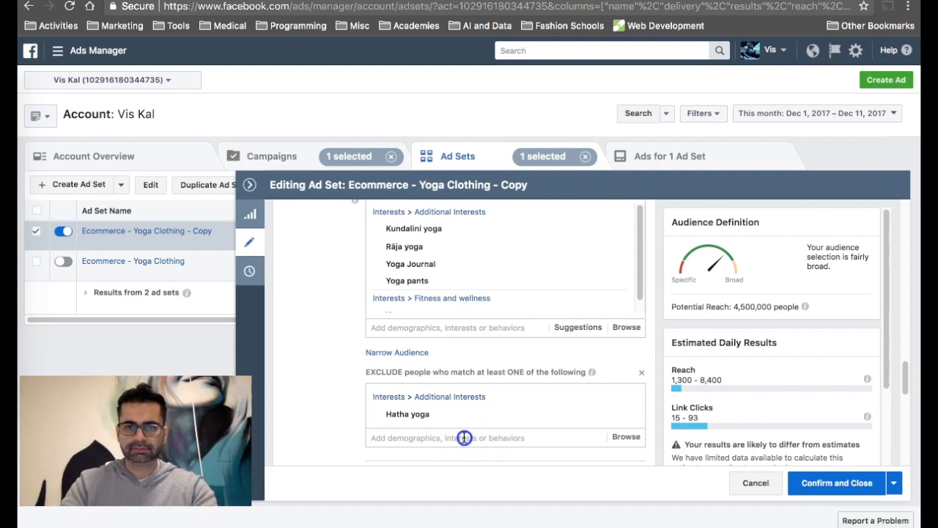
pyautogui.write('kundalini yo')
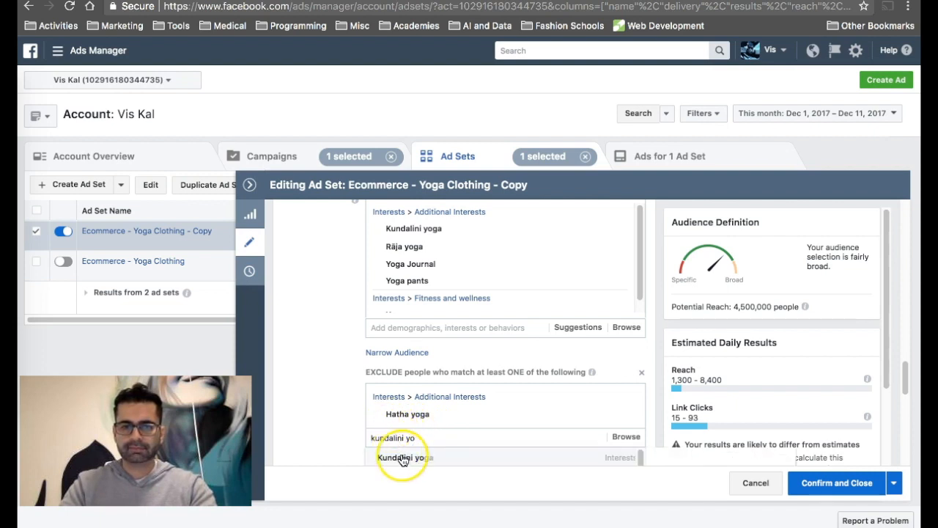
pyautogui.press('Return')
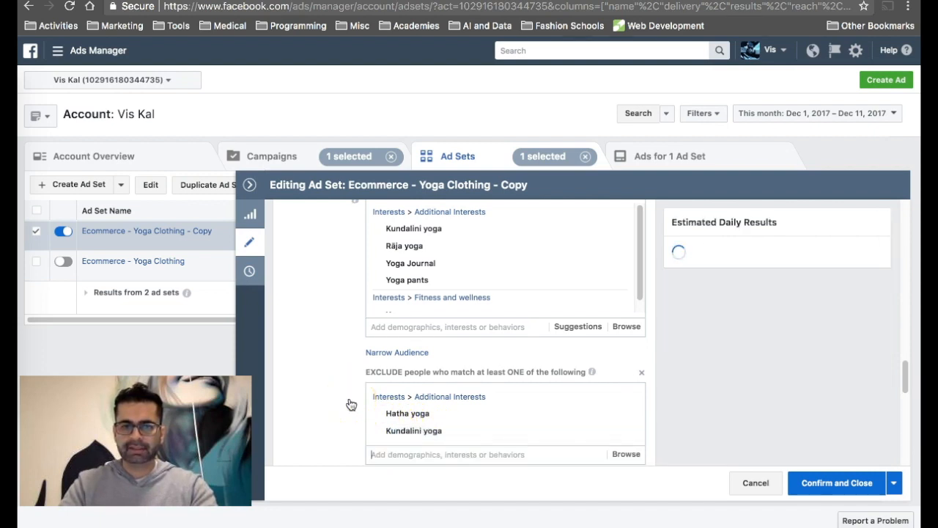
pyautogui.scroll(1, 349, 403)
pyautogui.click(616, 274)
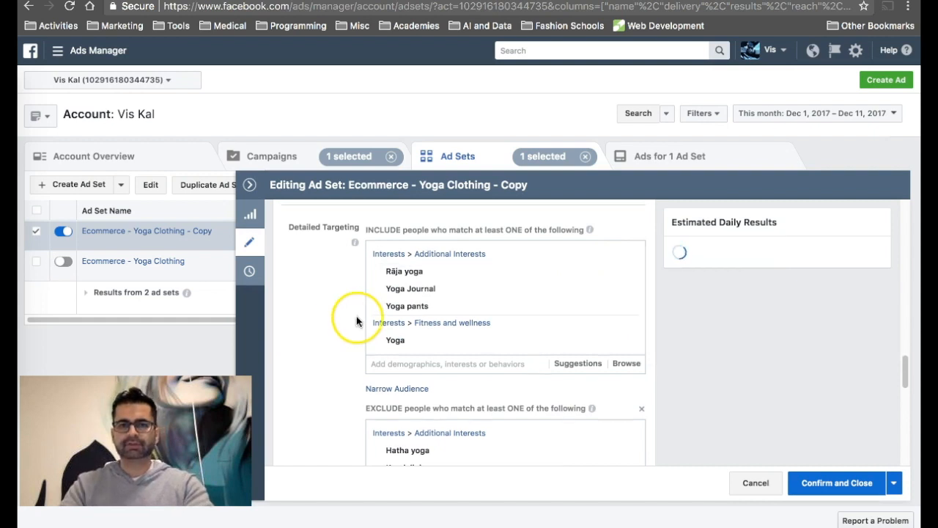
# Review the edited targeting, location and schedule settings of the Ecommerce - Yoga Clothing - Copy ad set, and confirm the changes to close the editor.
pyautogui.scroll(-1, 310, 378)
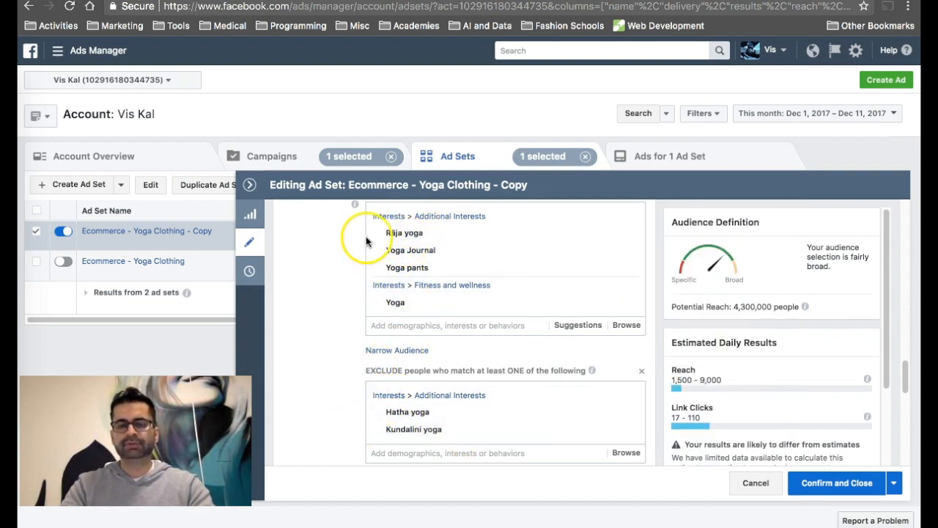
pyautogui.scroll(5, 325, 279)
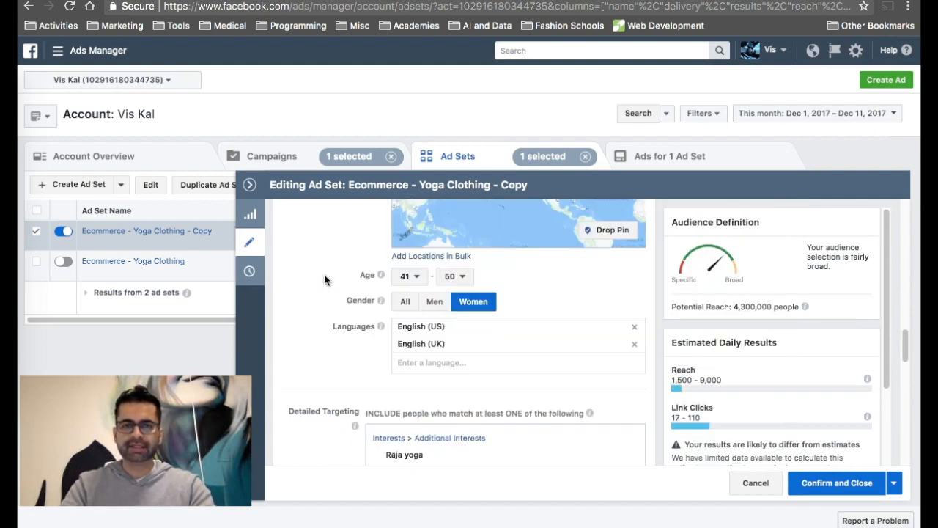
pyautogui.scroll(5, 325, 279)
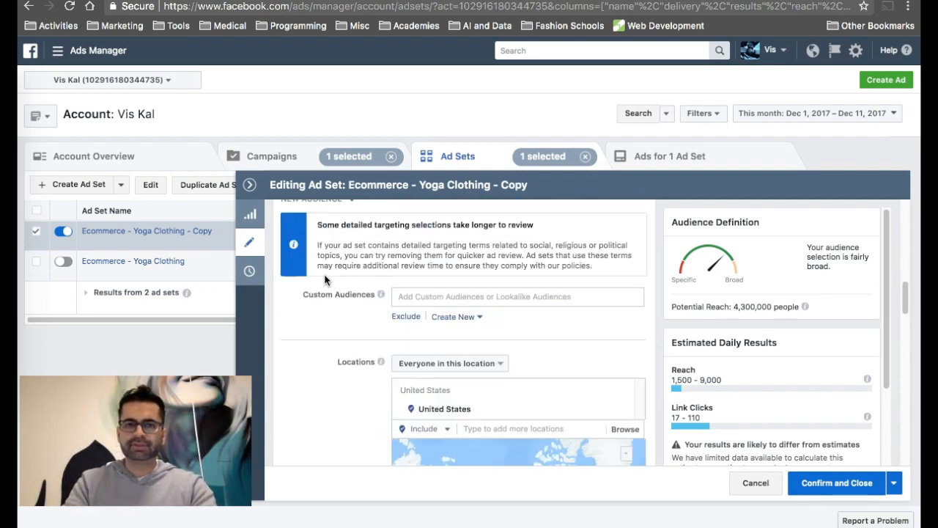
pyautogui.scroll(3, 325, 280)
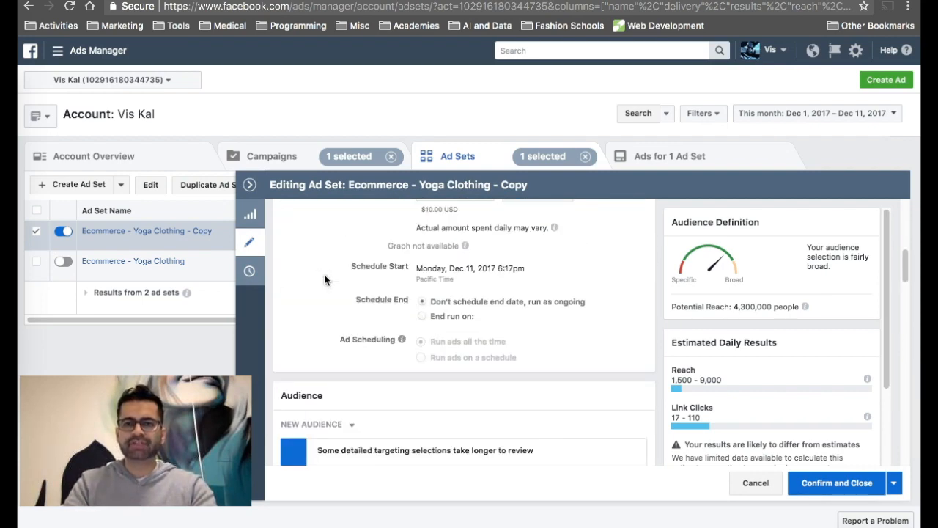
pyautogui.scroll(-4, 325, 280)
pyautogui.click(347, 339)
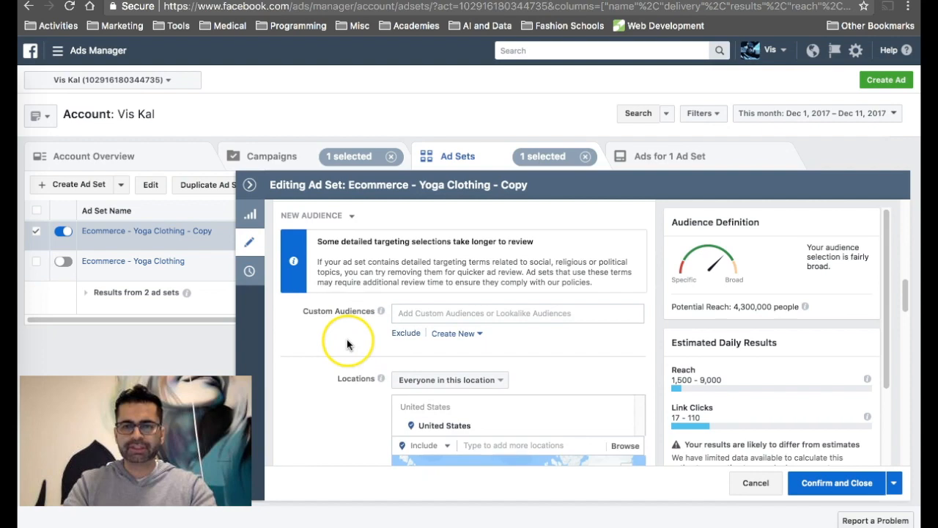
pyautogui.scroll(-2, 347, 339)
pyautogui.click(813, 486)
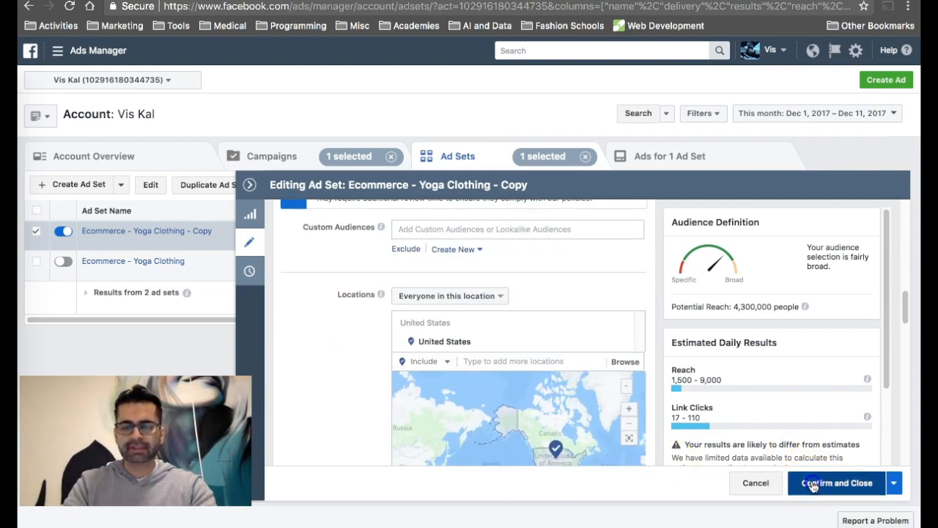